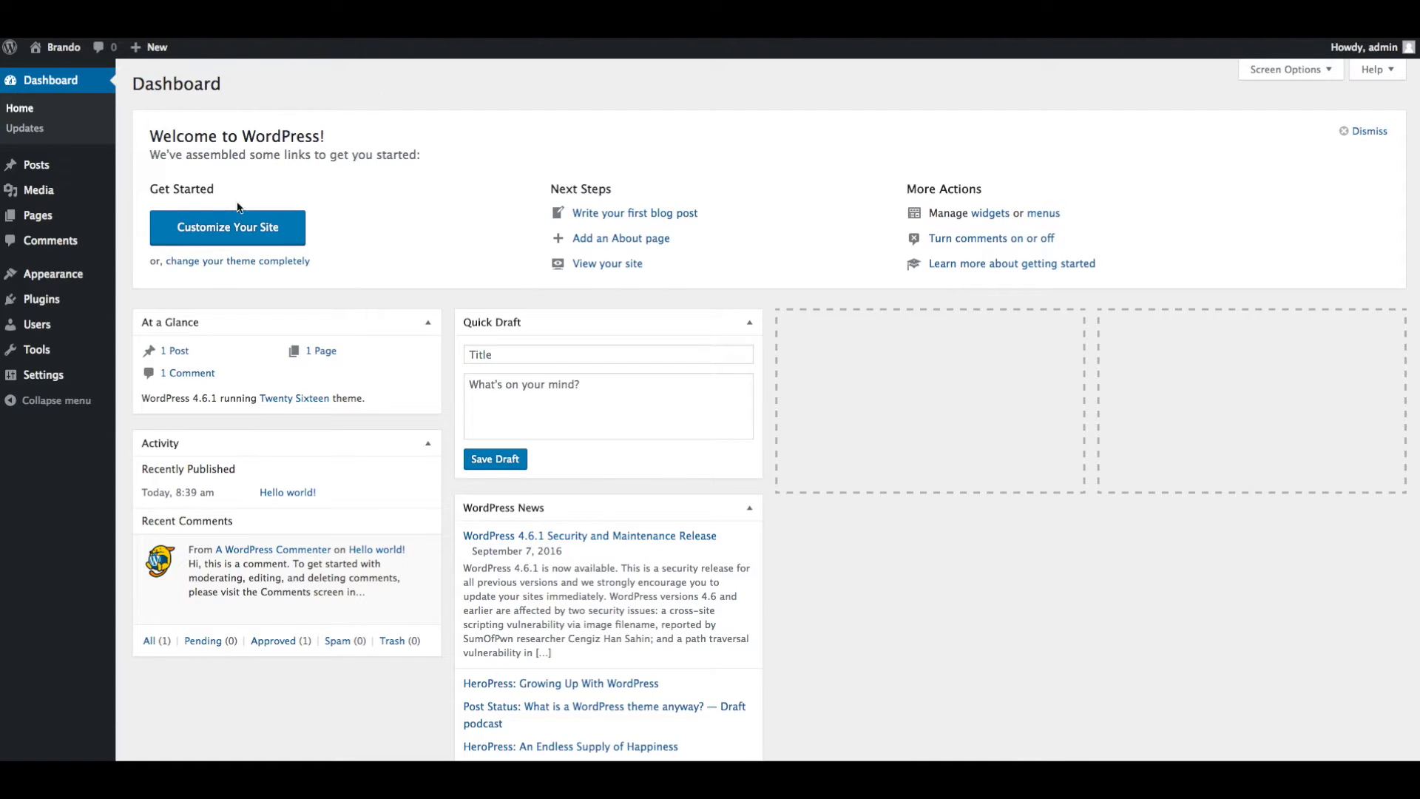
Step: Upload the brando.zip package as a new theme and install it
mouse_move(48, 282)
left_click(139, 279)
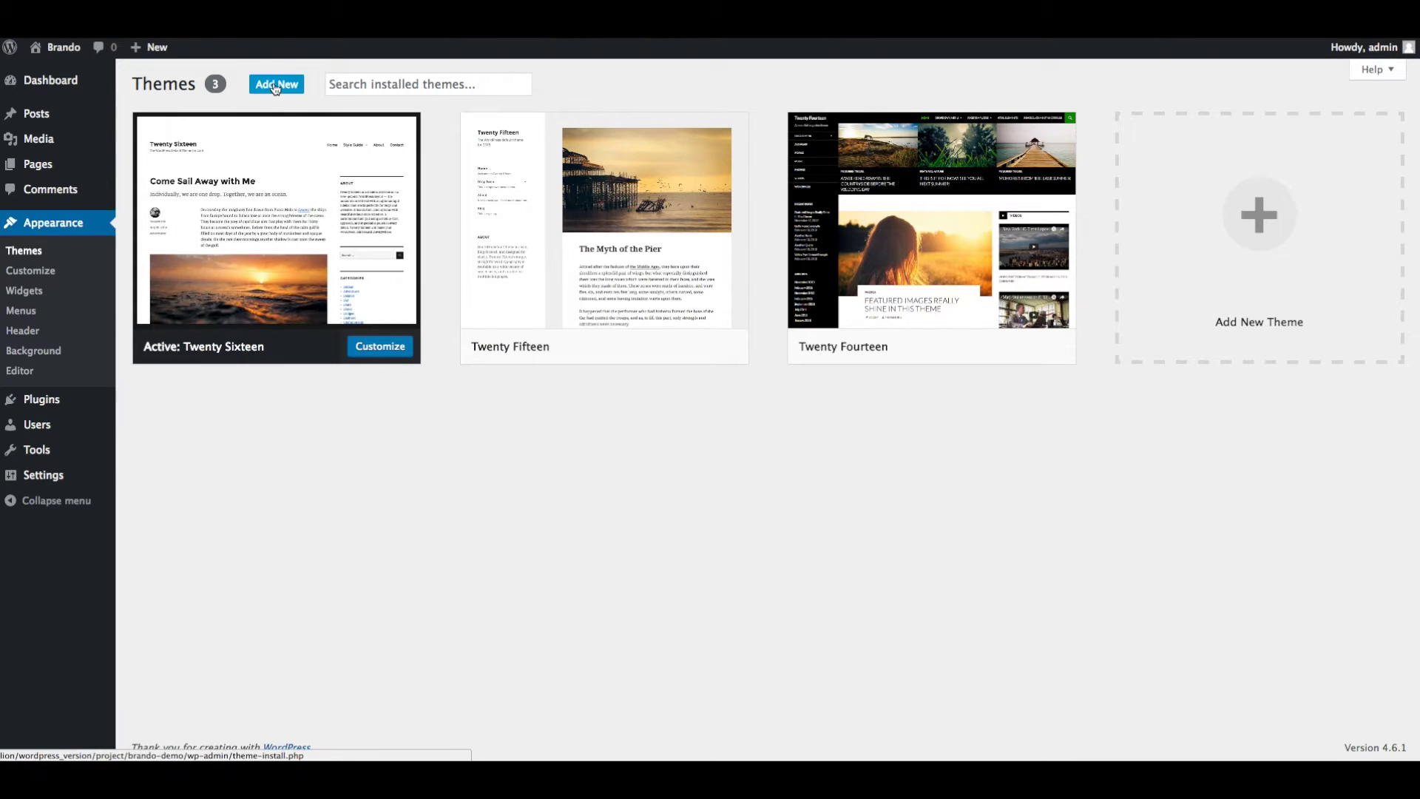
left_click(275, 86)
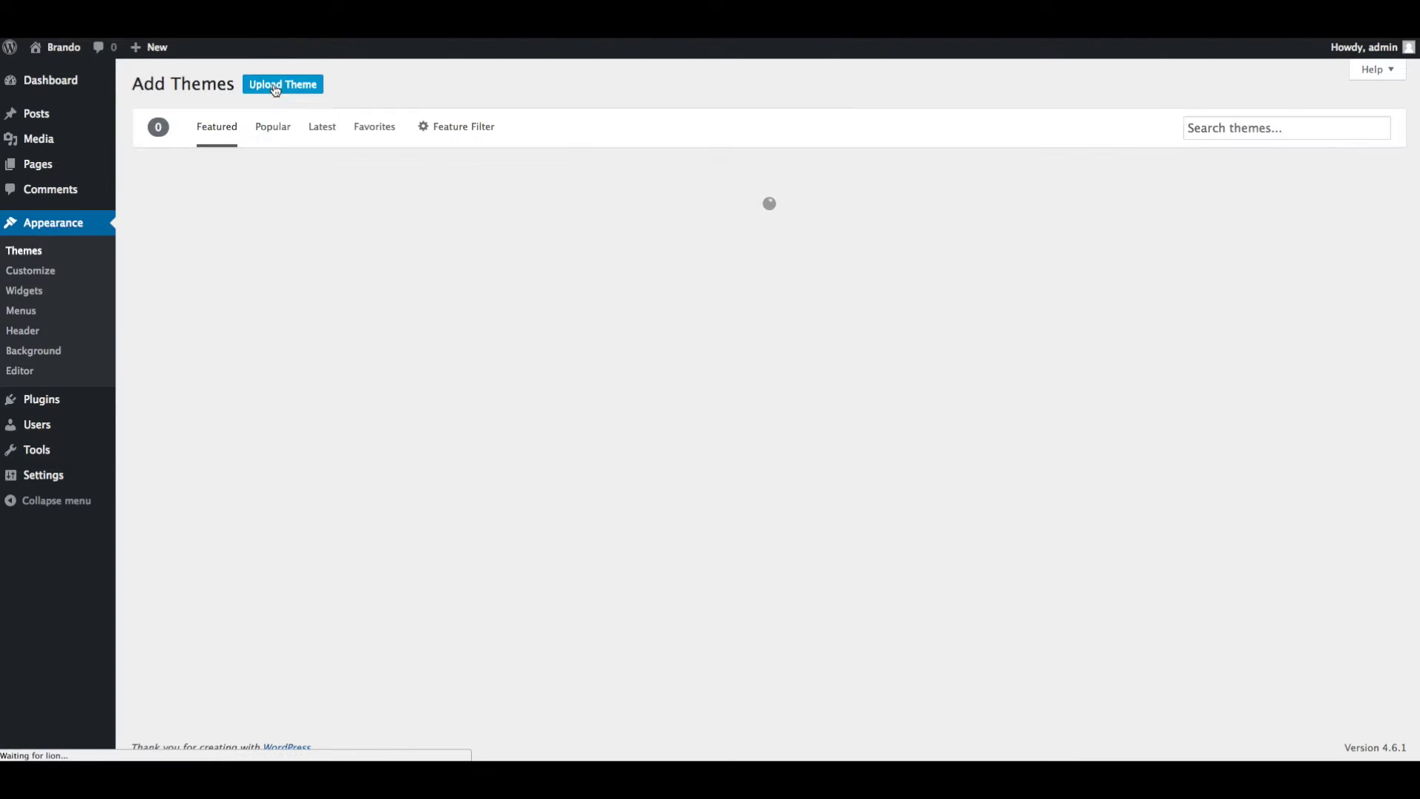
left_click(276, 87)
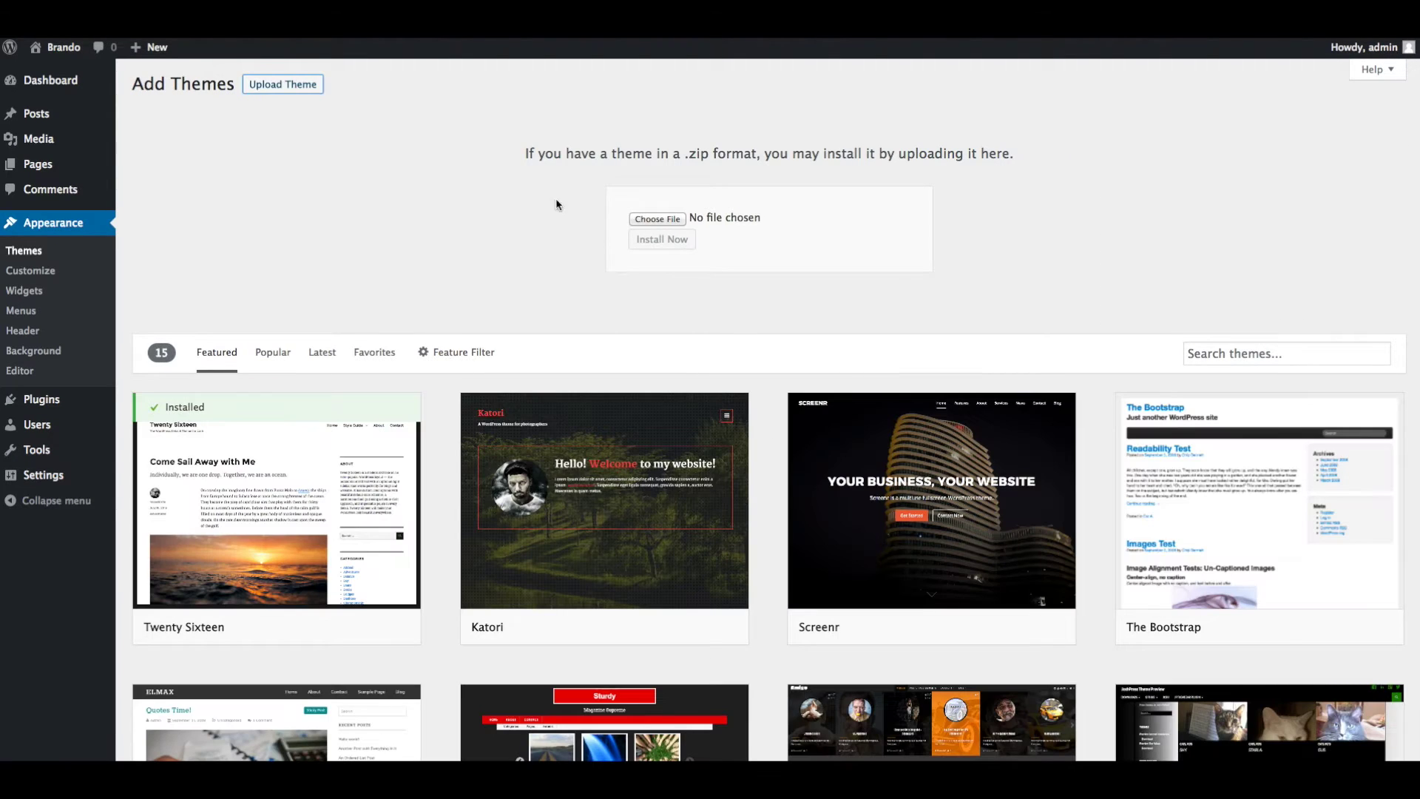
left_click(642, 221)
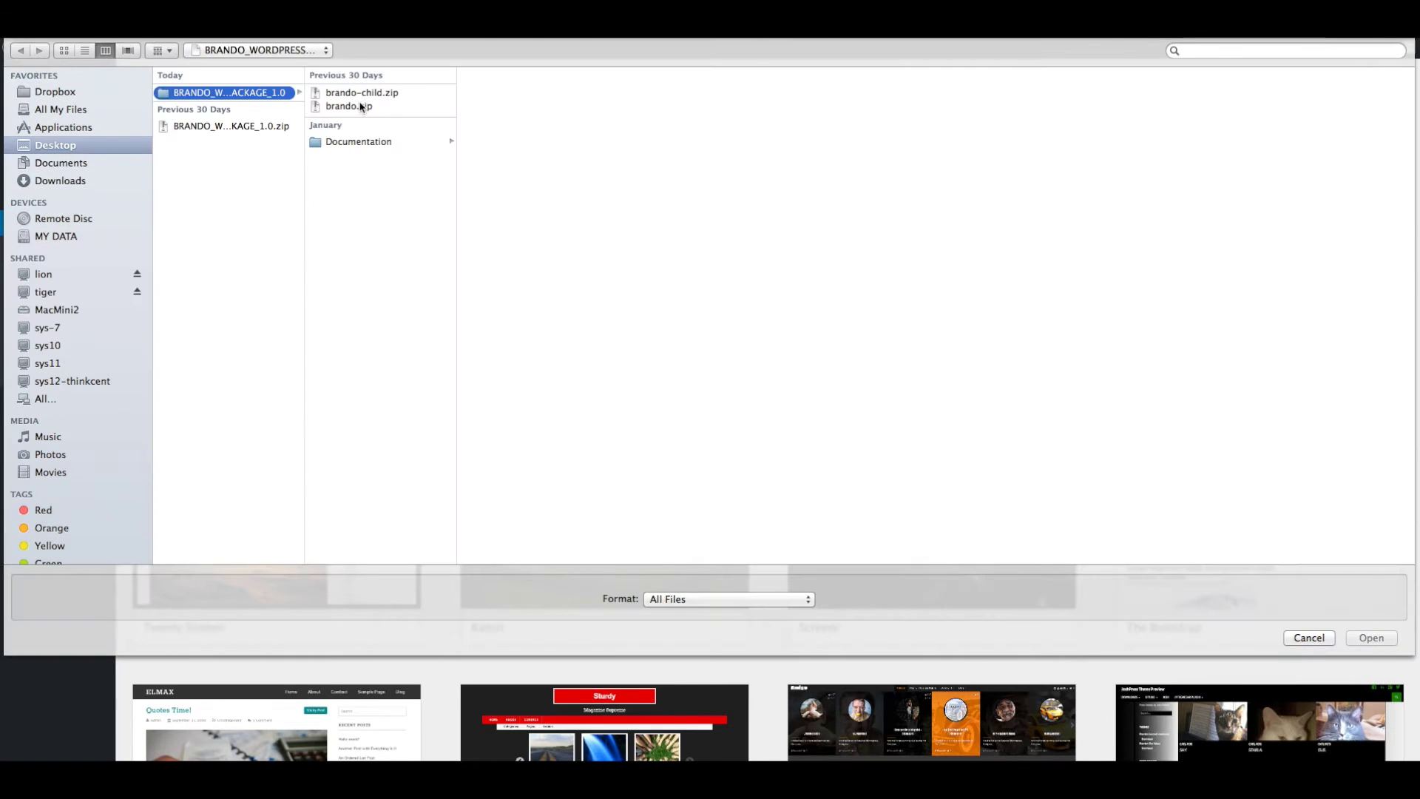
double_click(362, 106)
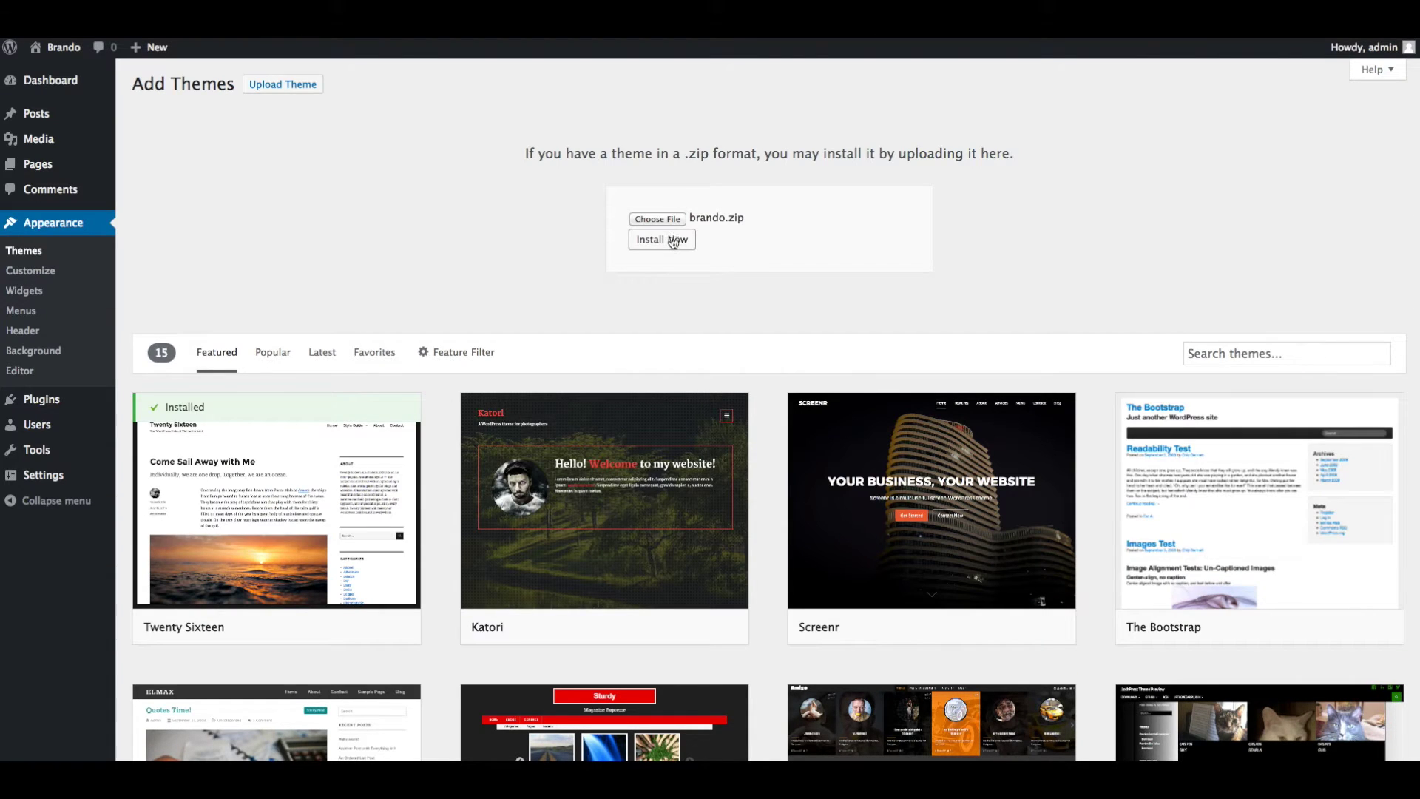
left_click(673, 239)
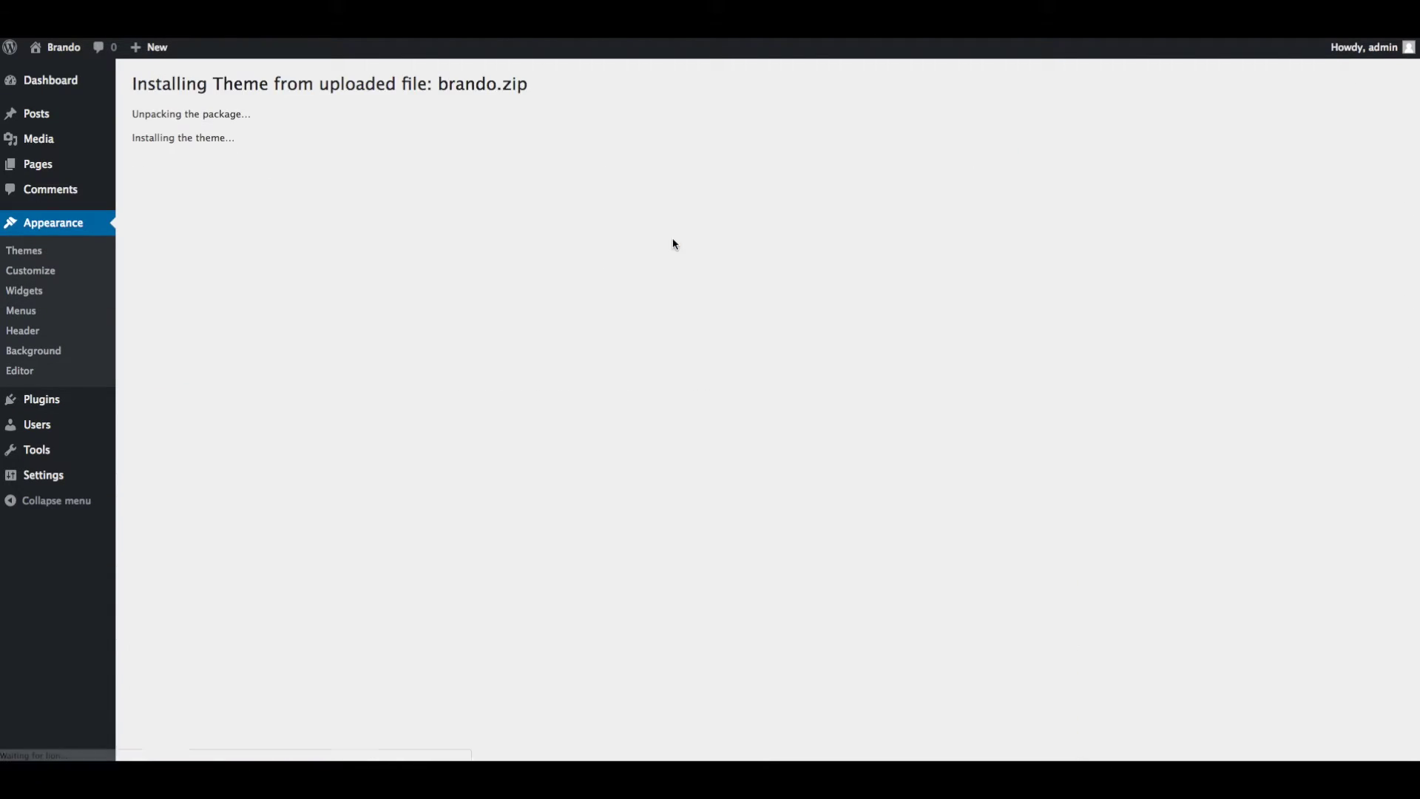
Step: Activate the Brando theme and open its Install Required Plugins list of four plugins
left_click(217, 186)
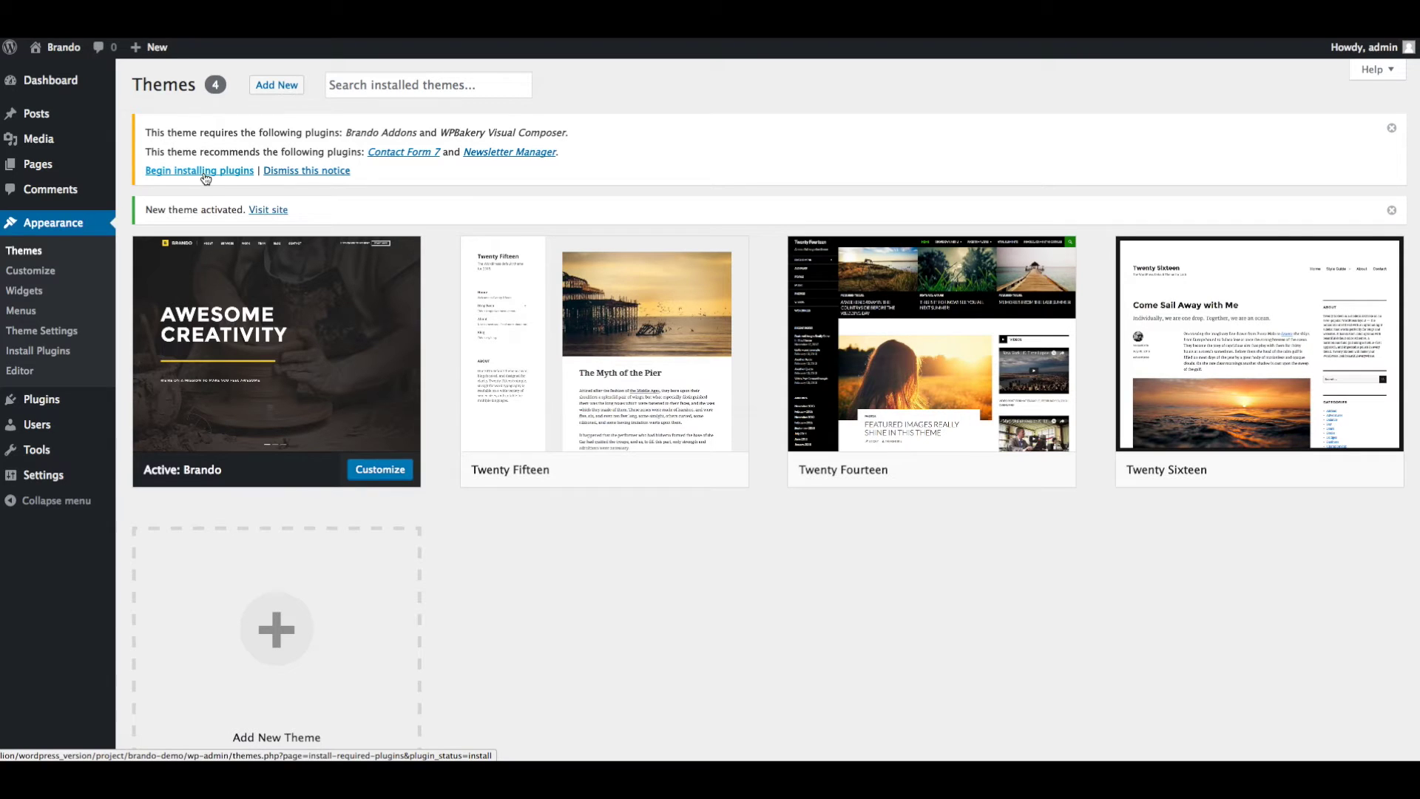
left_click(205, 175)
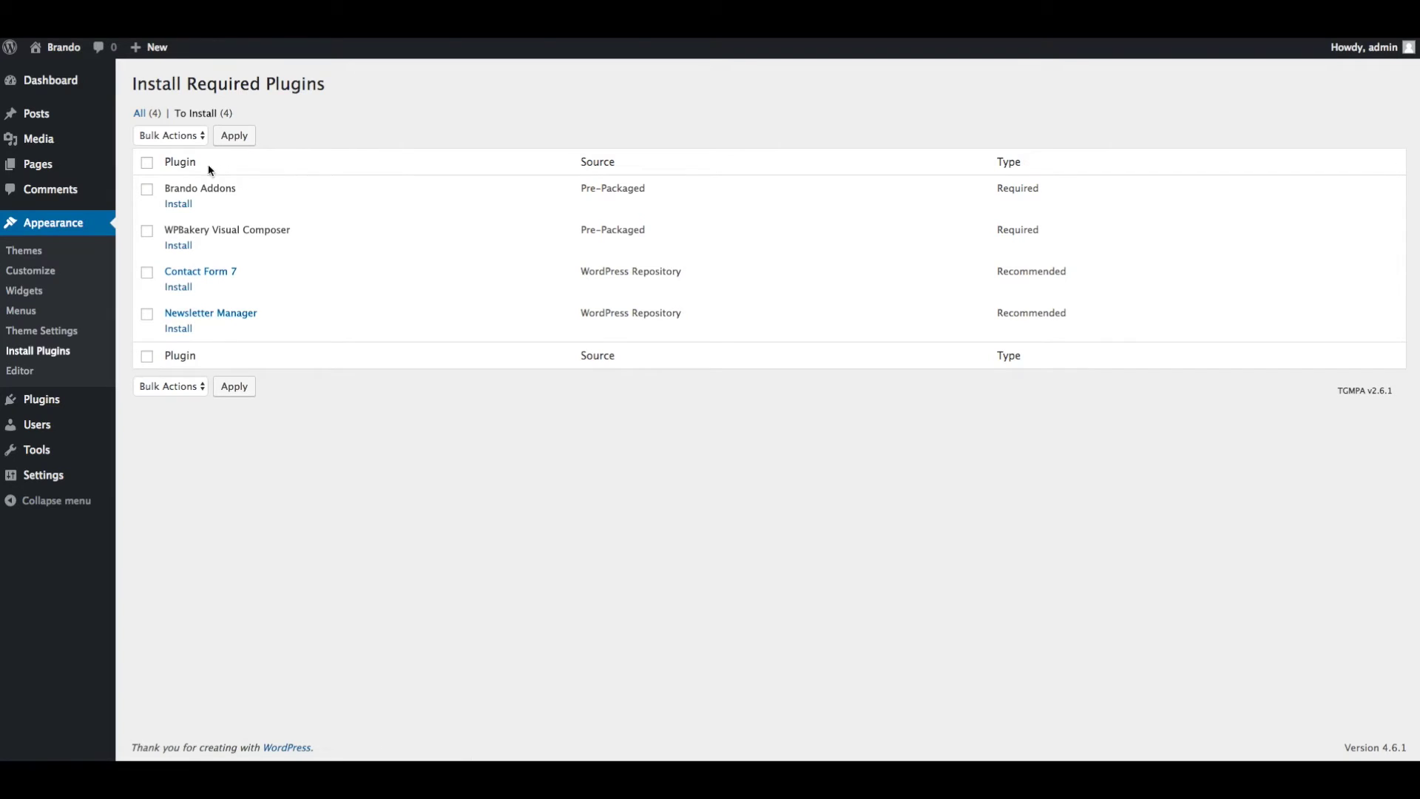
Step: Bulk-install all four required and recommended Brando plugins
left_click(182, 137)
left_click(170, 148)
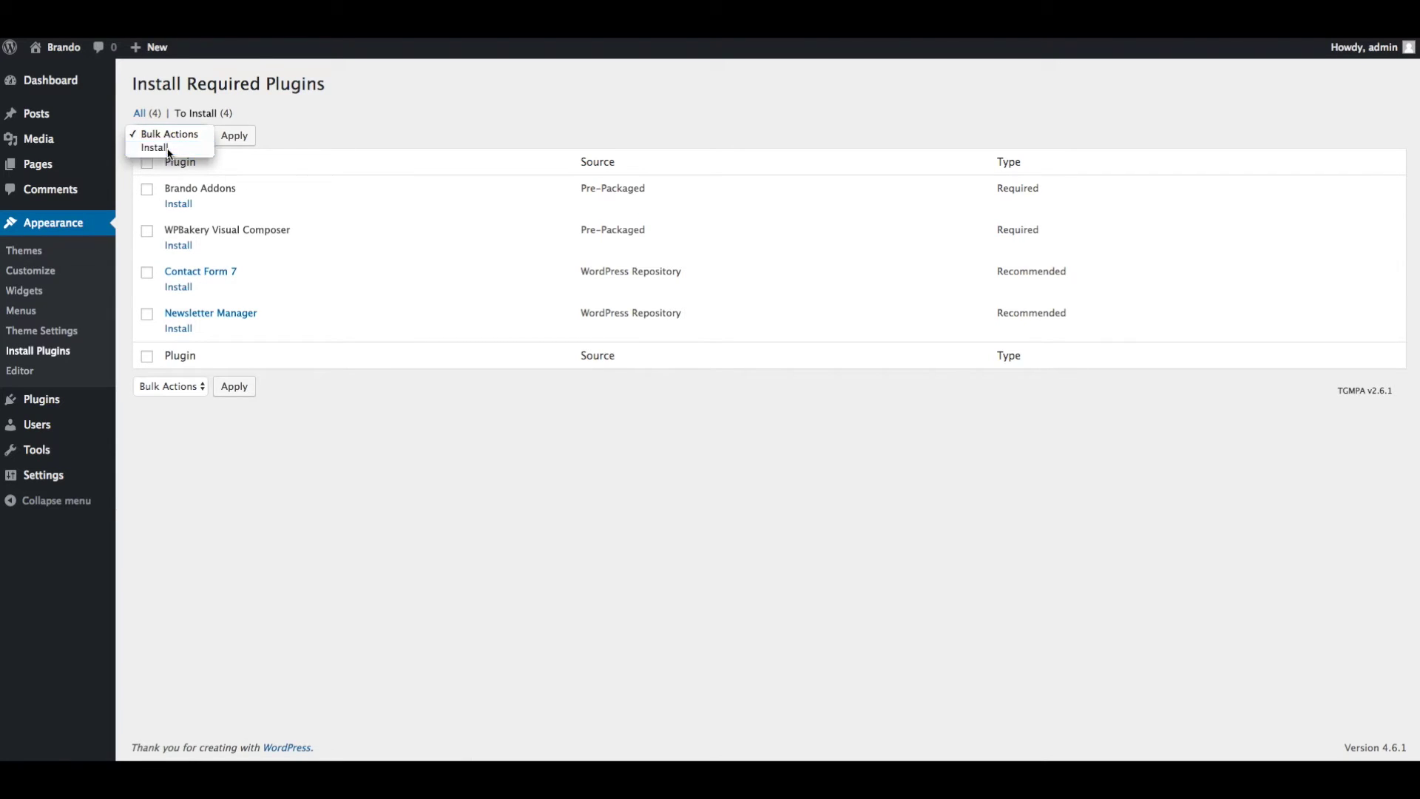
left_click(148, 163)
left_click(232, 141)
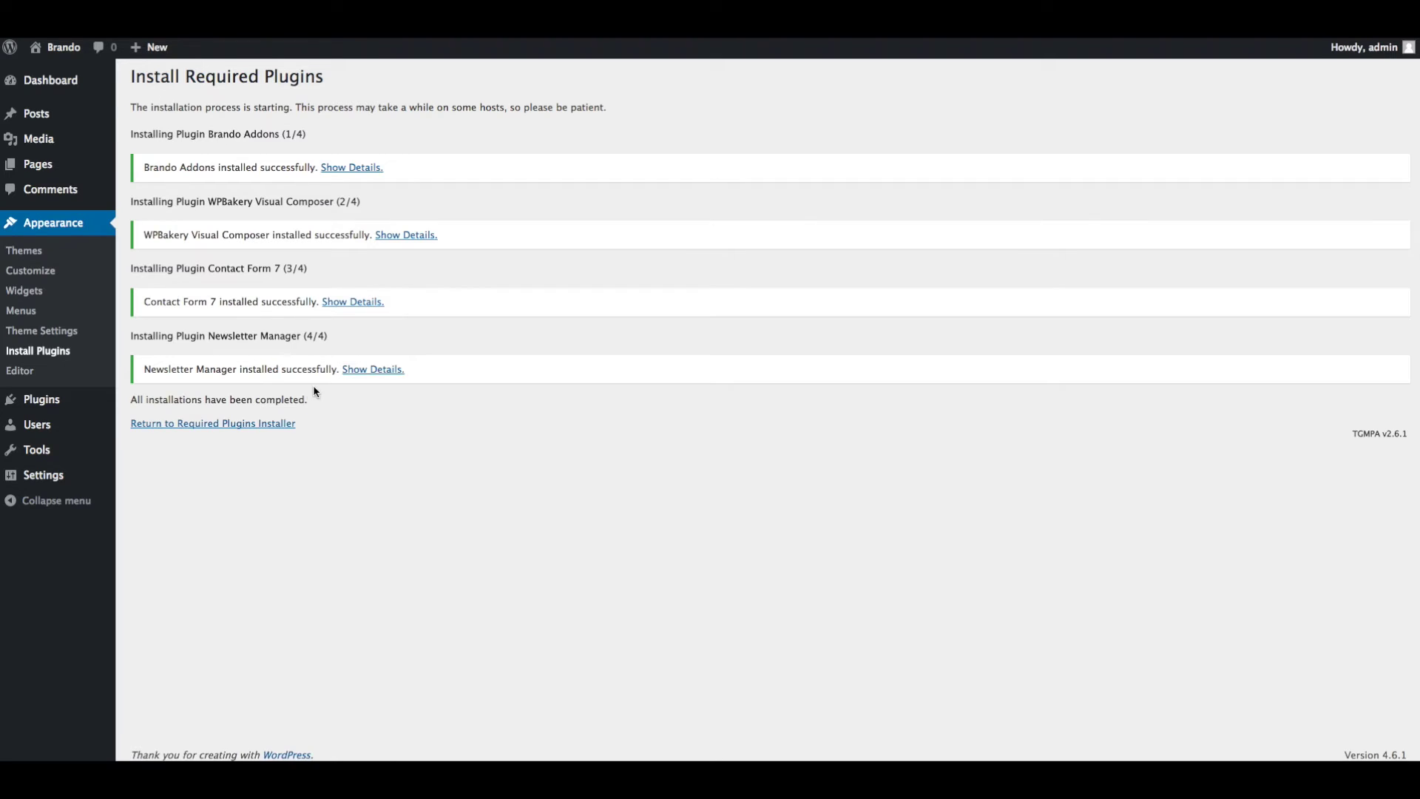
Step: Back on the required plugins list, bulk-activate all four installed plugins
left_click(252, 425)
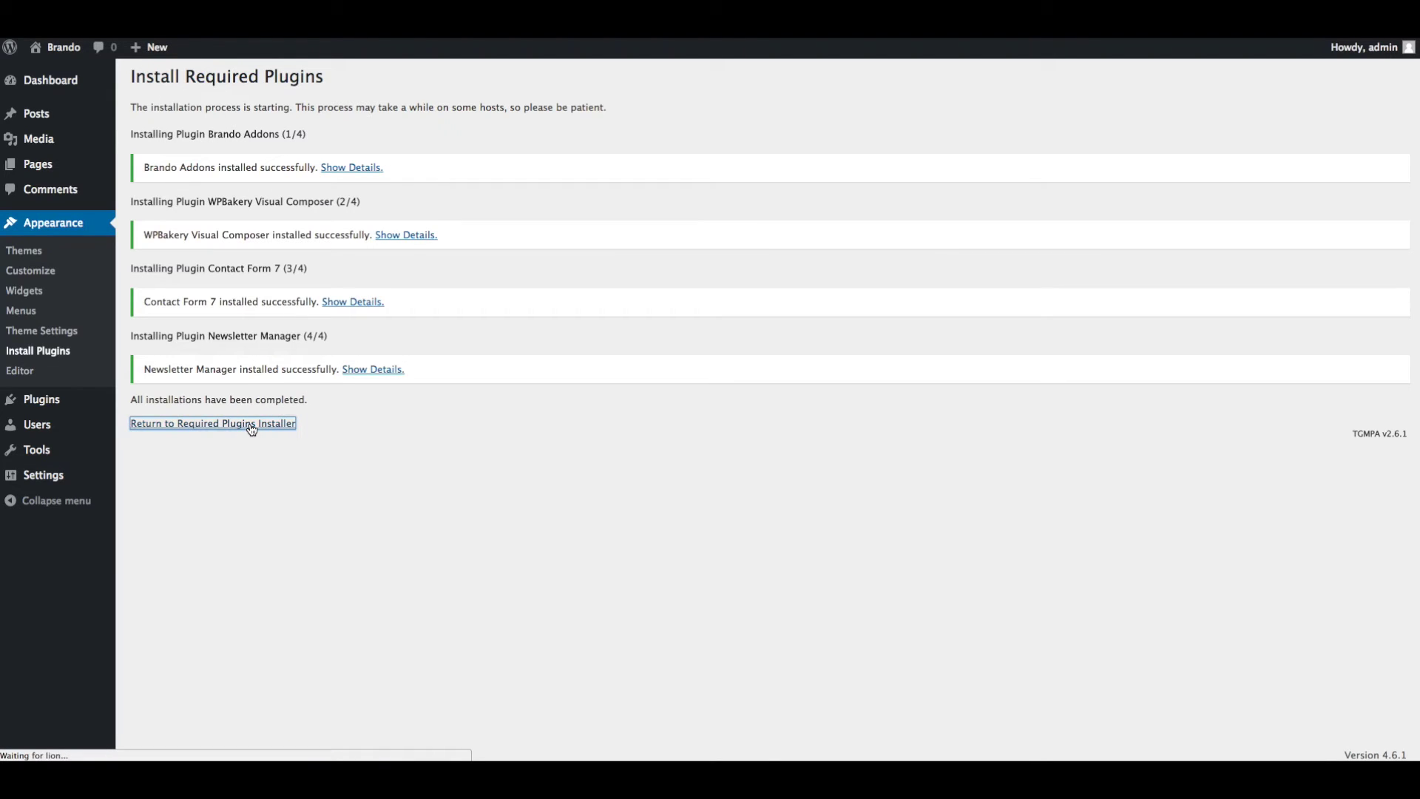
left_click(161, 139)
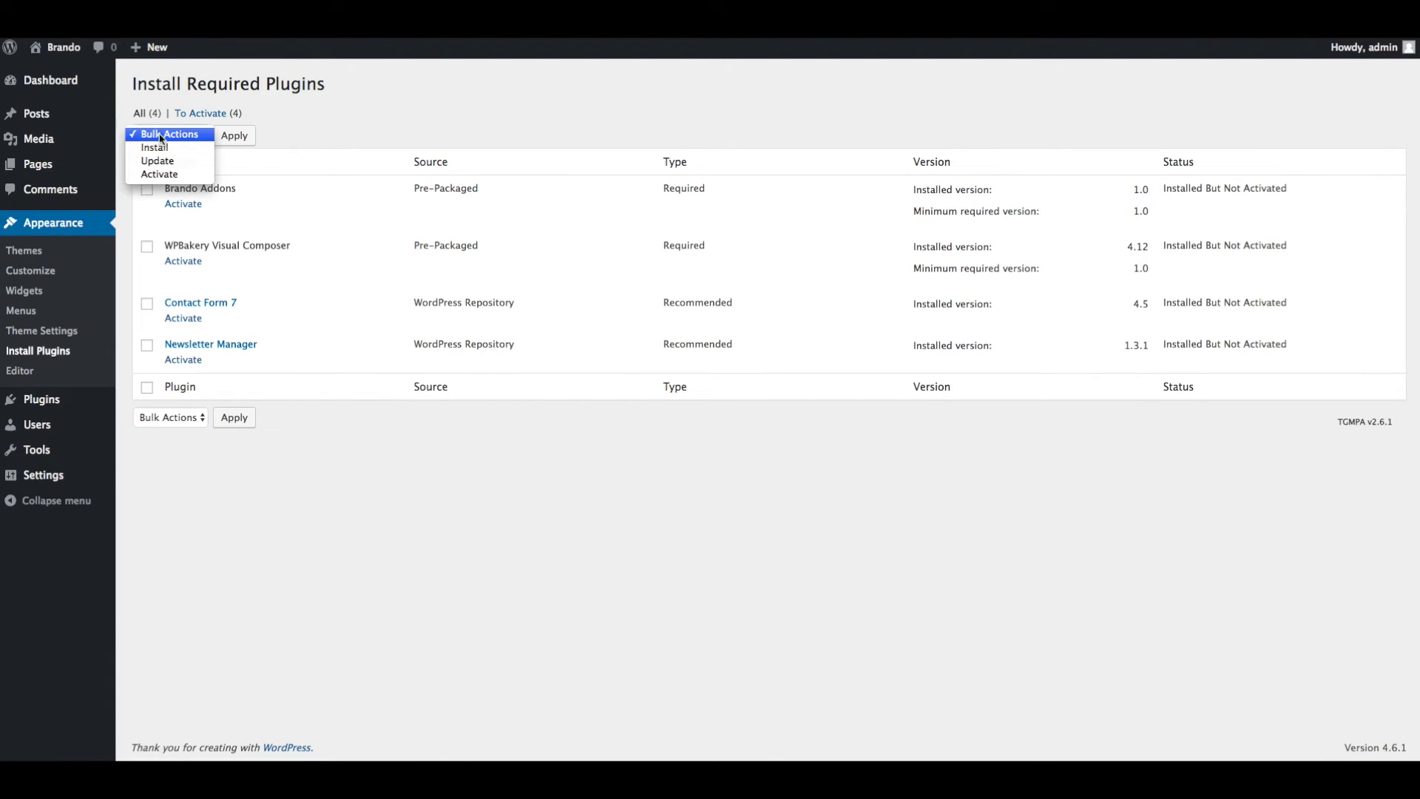
left_click(159, 174)
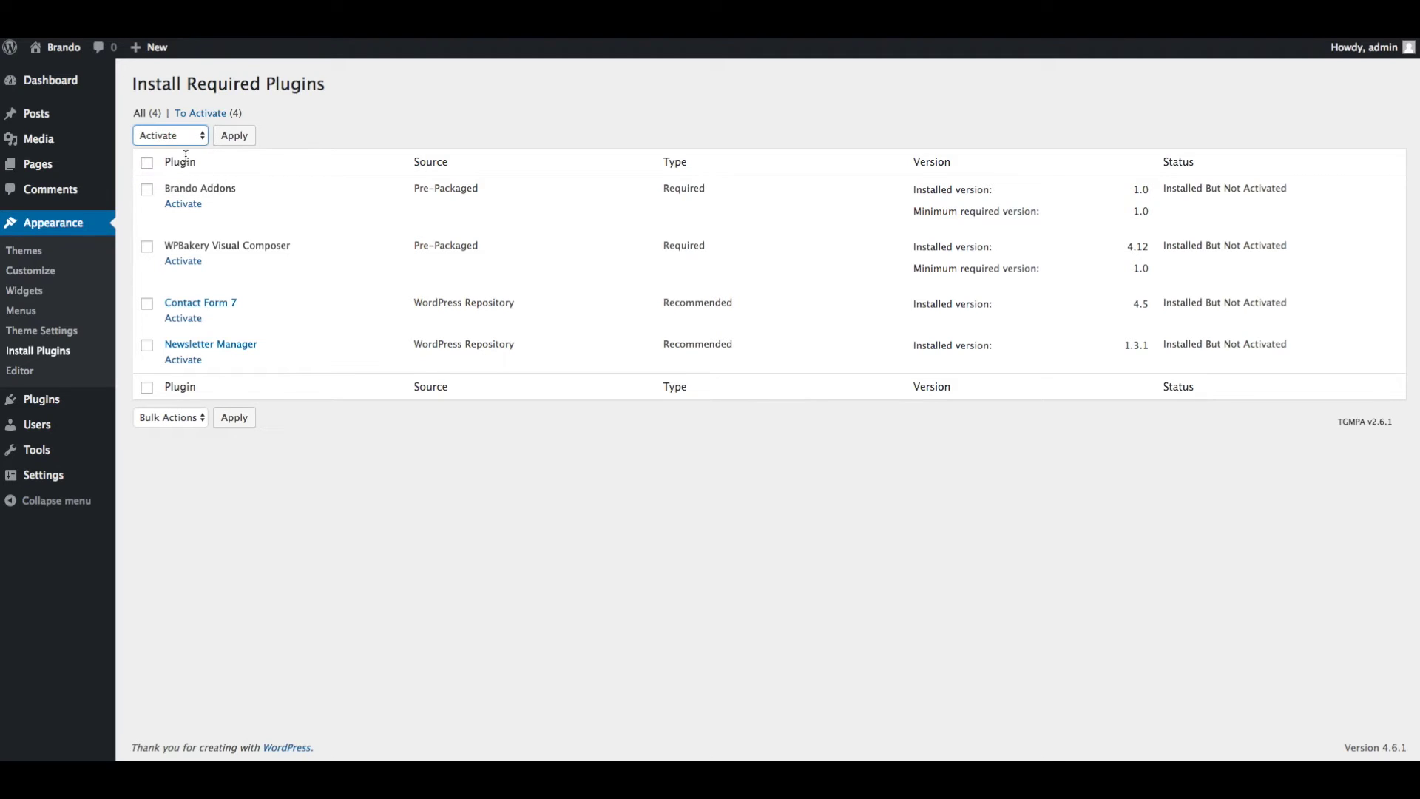
left_click(148, 163)
left_click(246, 140)
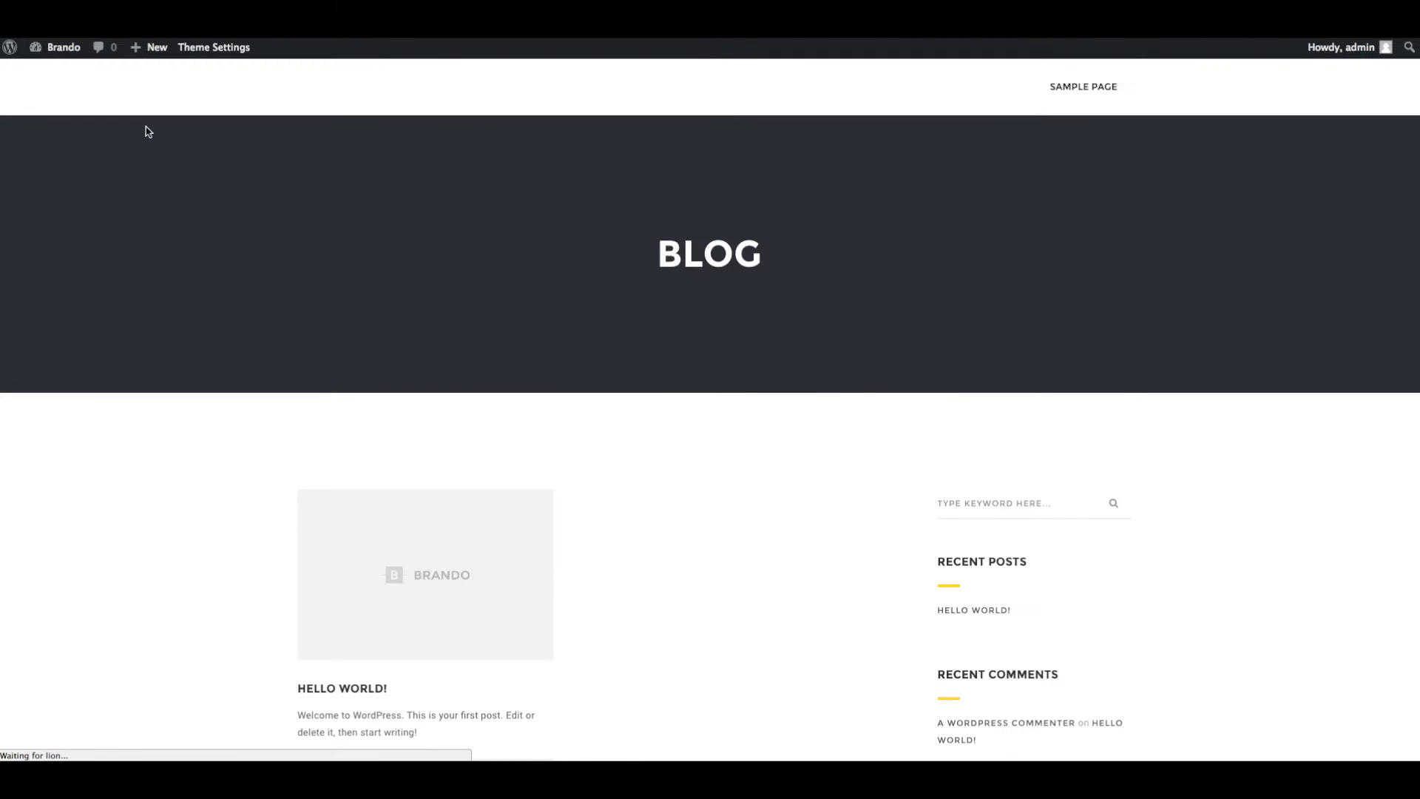
Step: Leave the Brando blog front page for the Dashboard, now showing Visual Composer, Portfolio and Contact menus
scroll(539, 348, "down", 10)
scroll(539, 348, "up", 10)
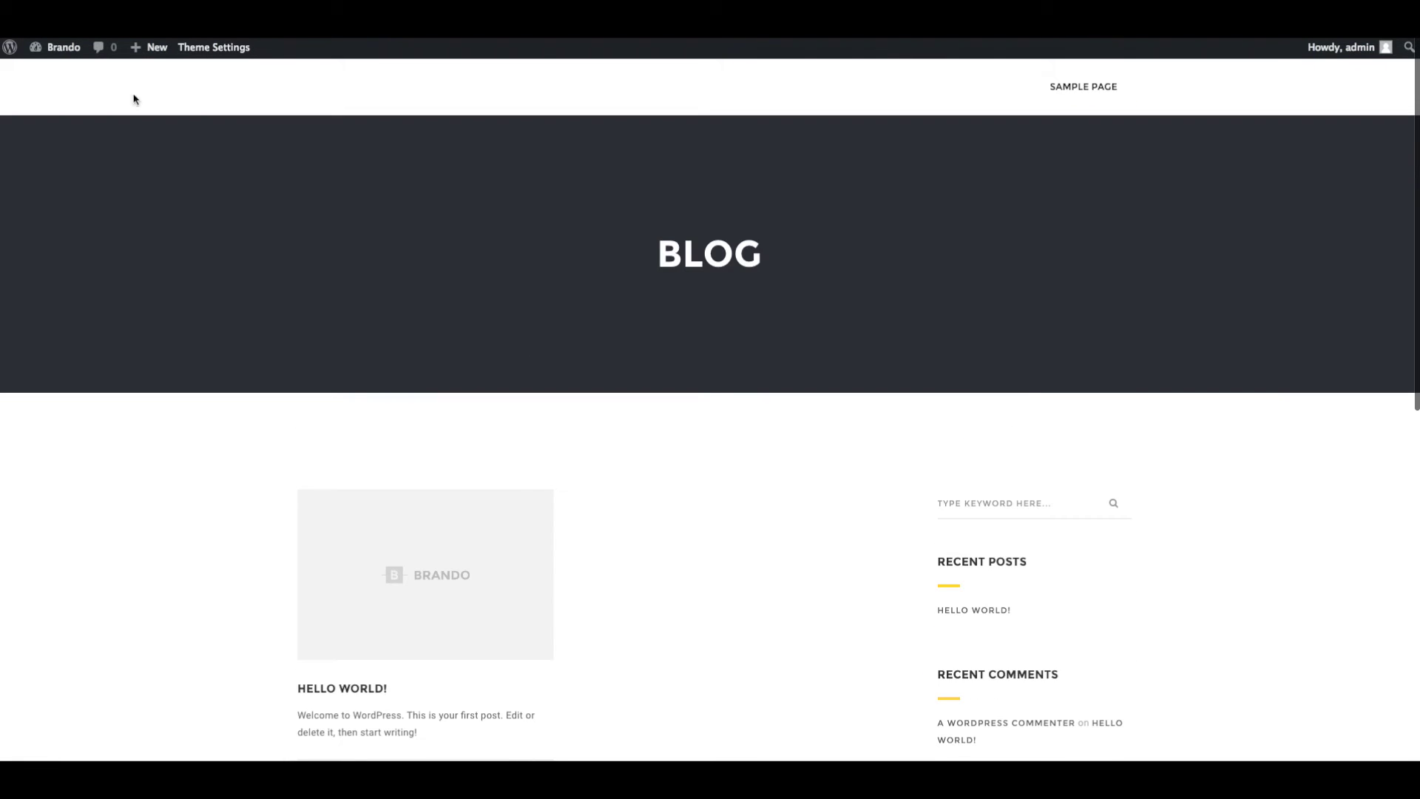
left_click(71, 77)
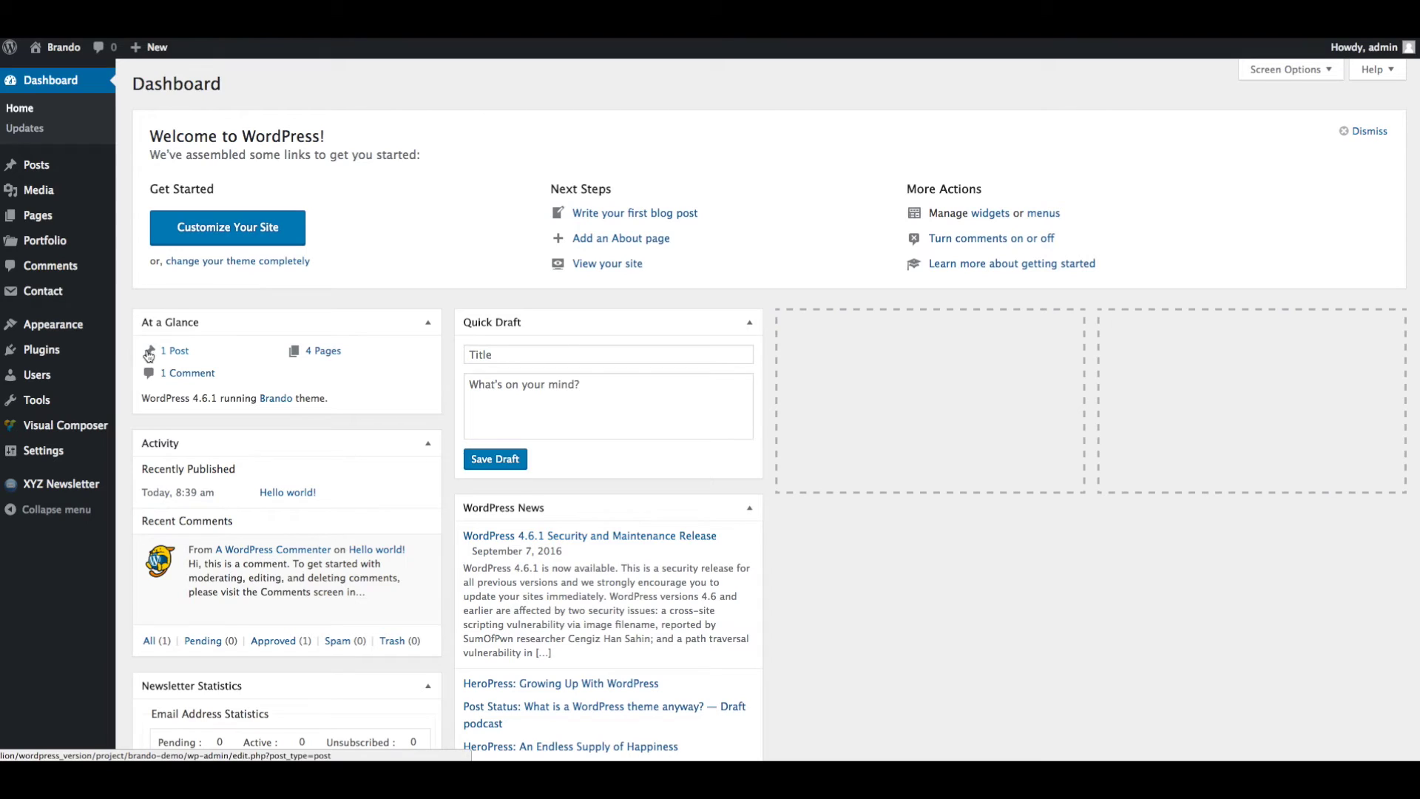
mouse_move(109, 348)
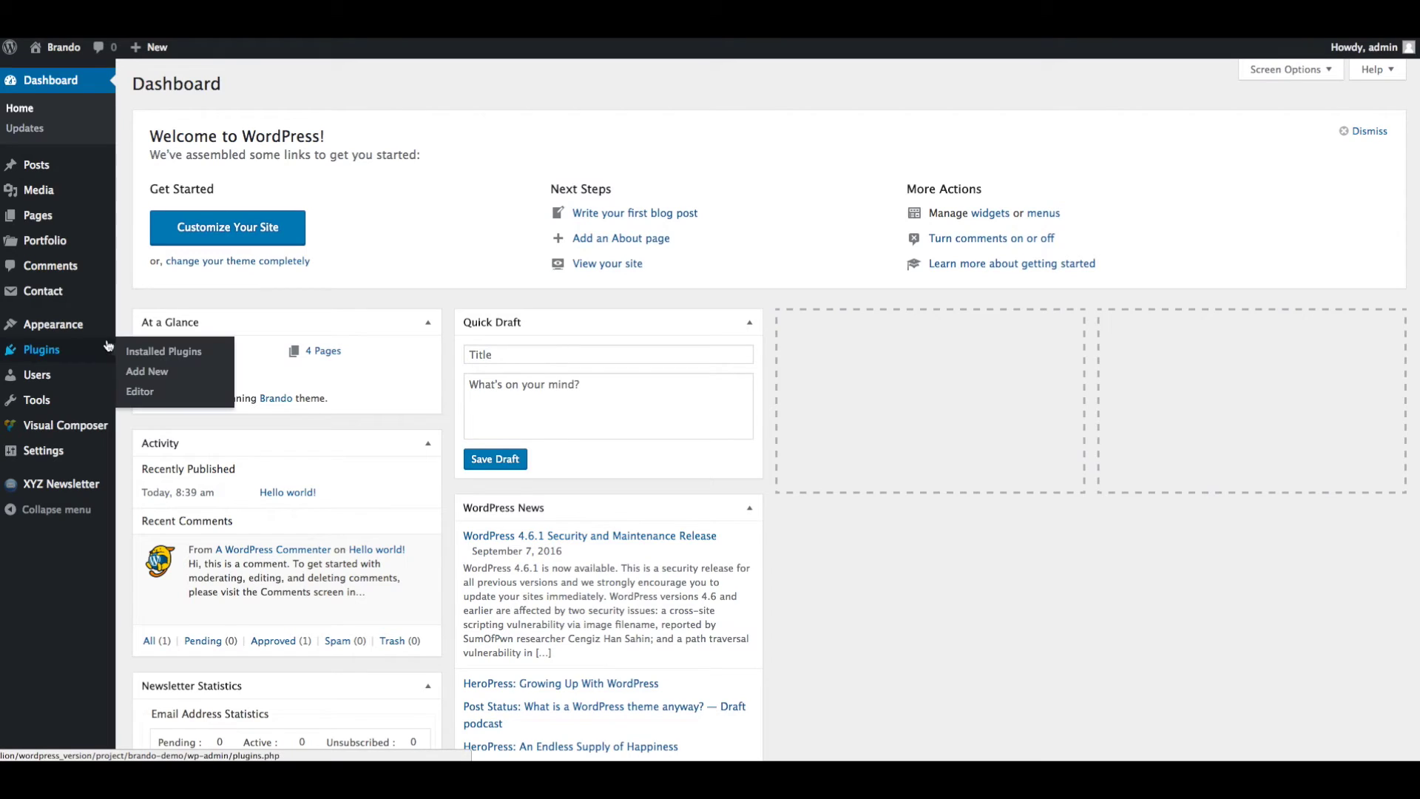
mouse_move(65, 331)
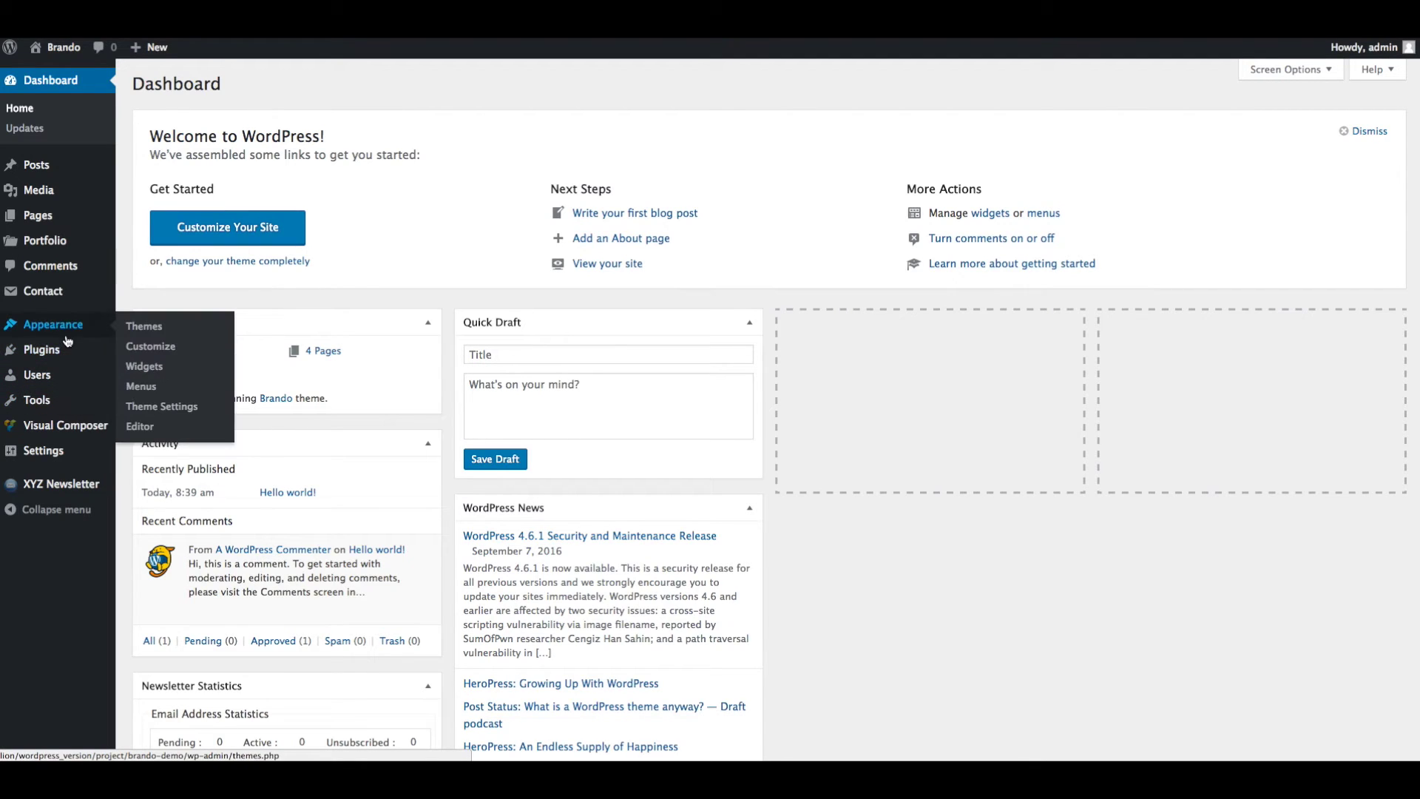
left_click(164, 410)
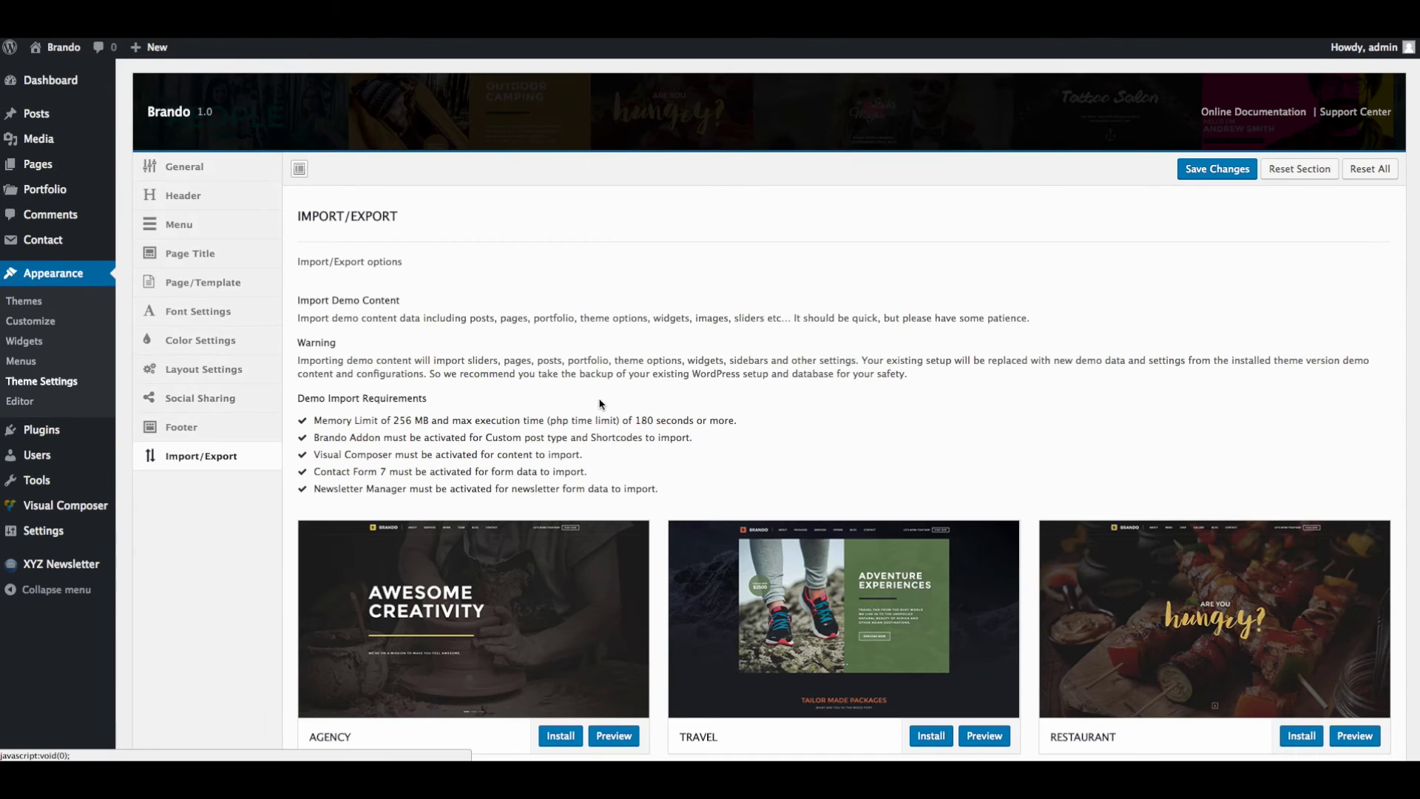
scroll(681, 385, "down", 2)
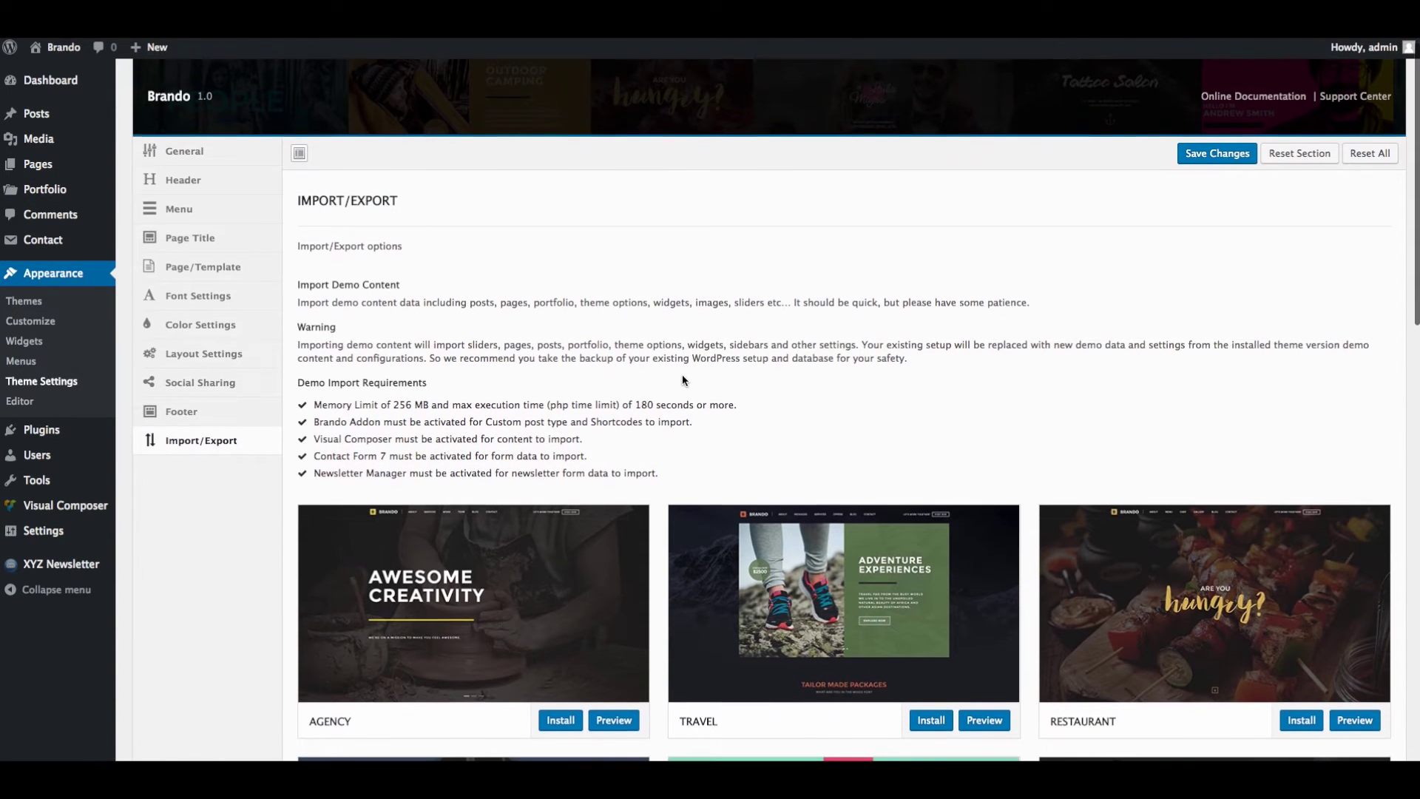
scroll(683, 379, "down", 6)
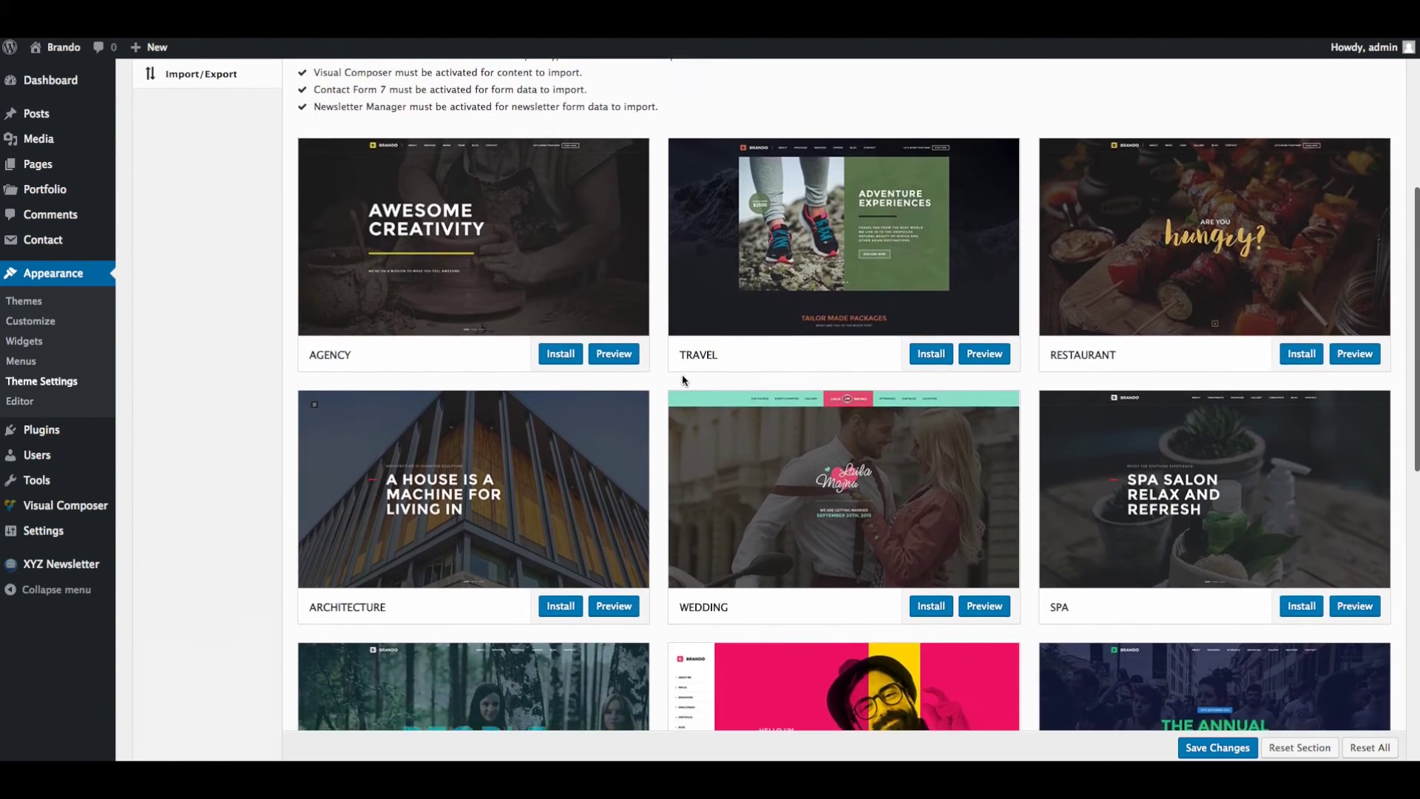
scroll(683, 378, "down", 8)
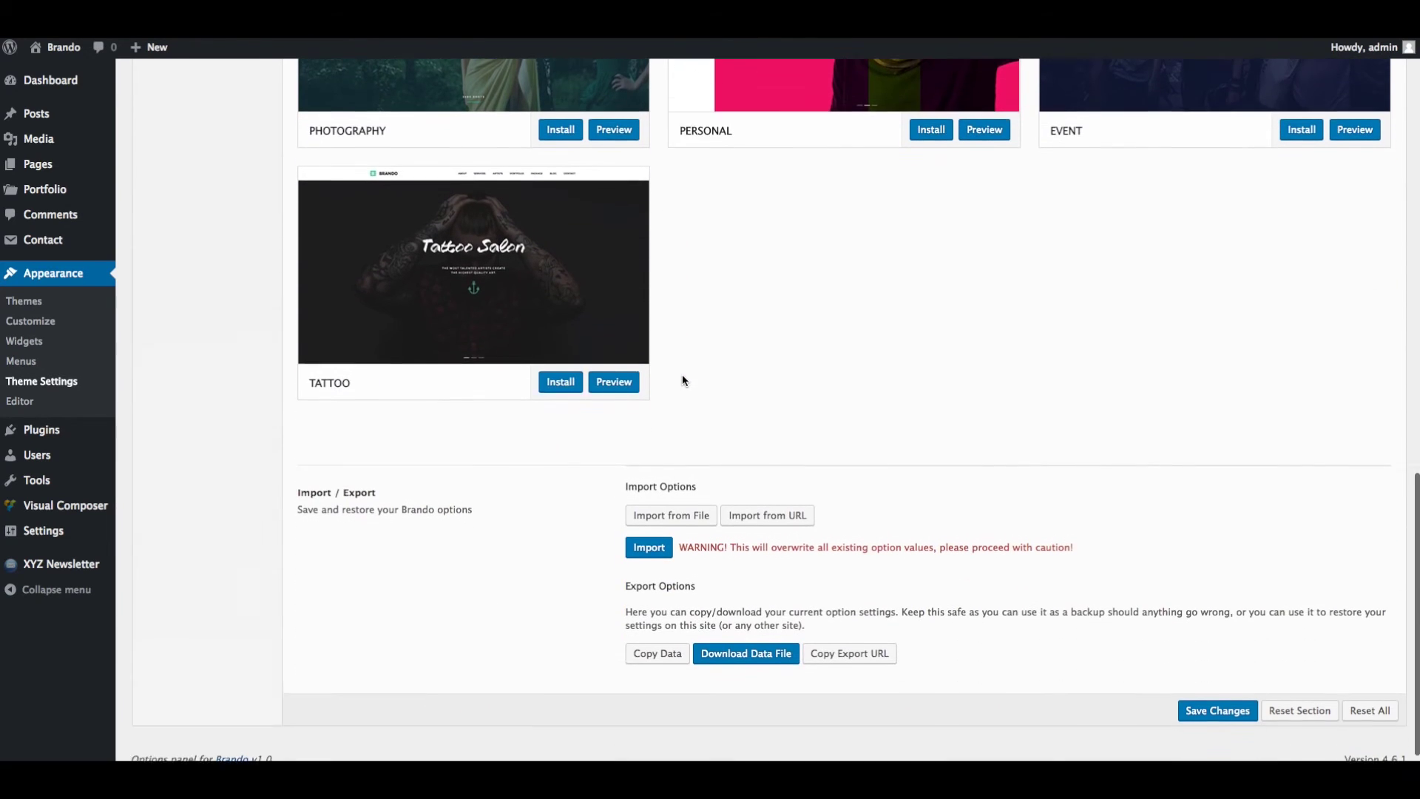
scroll(682, 379, "up", 10)
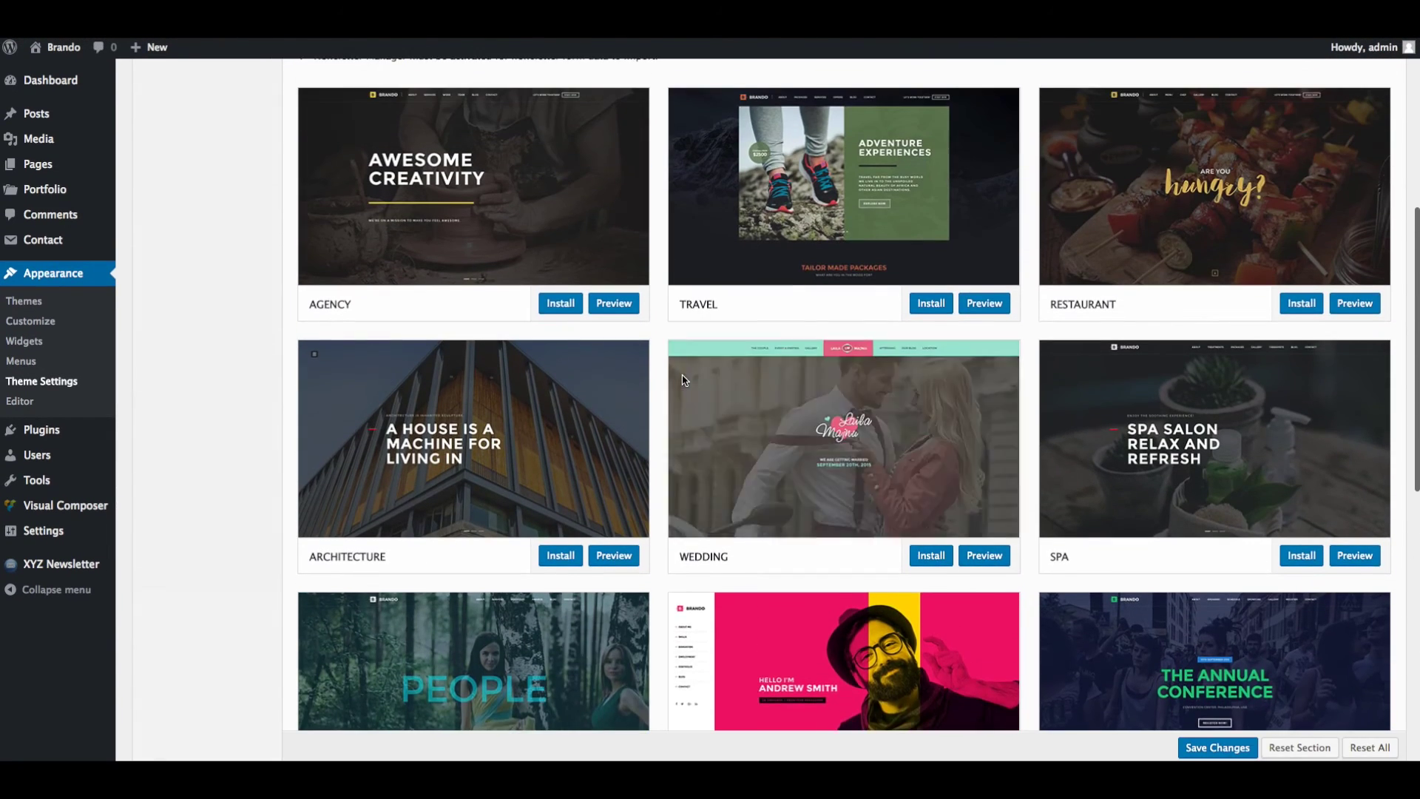
scroll(682, 377, "up", 4)
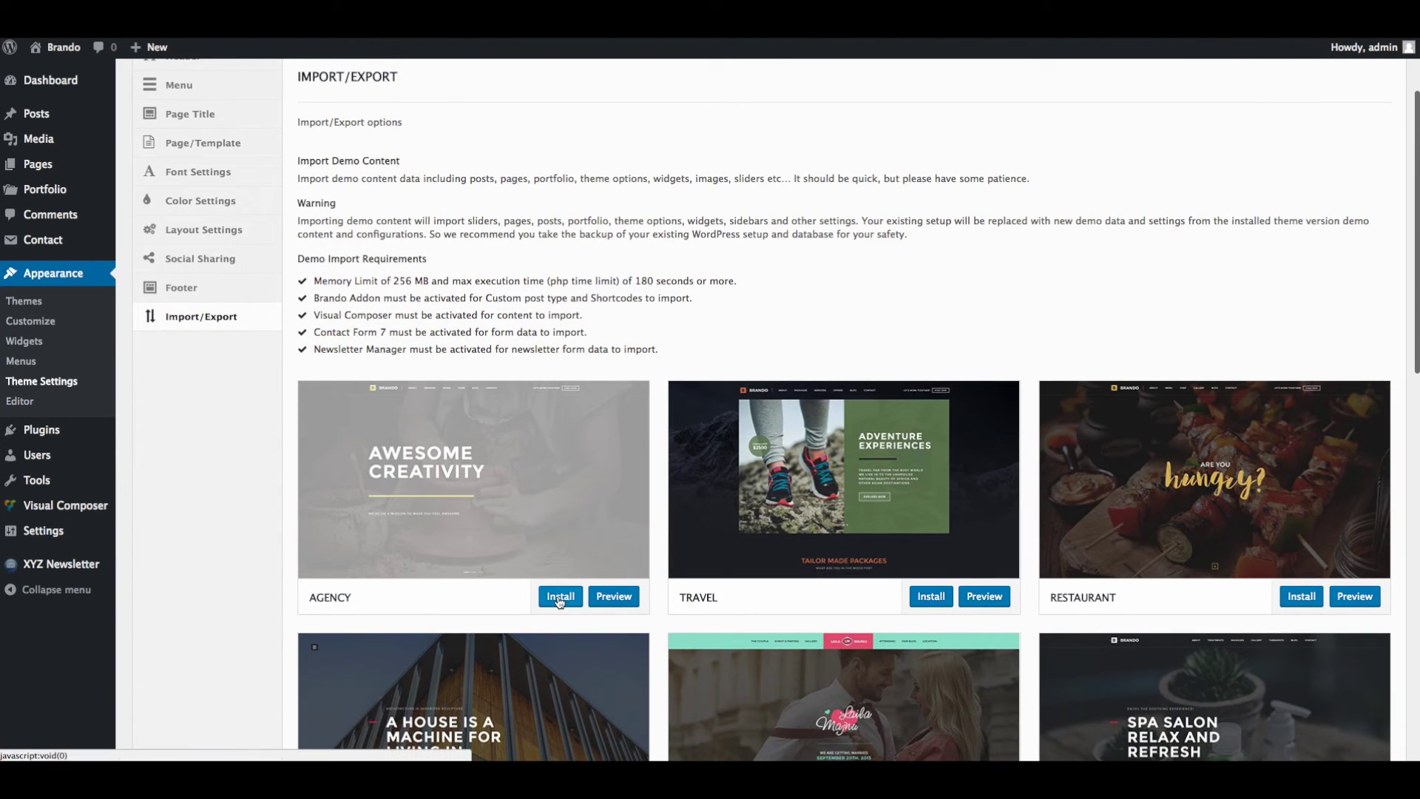
left_click(560, 597)
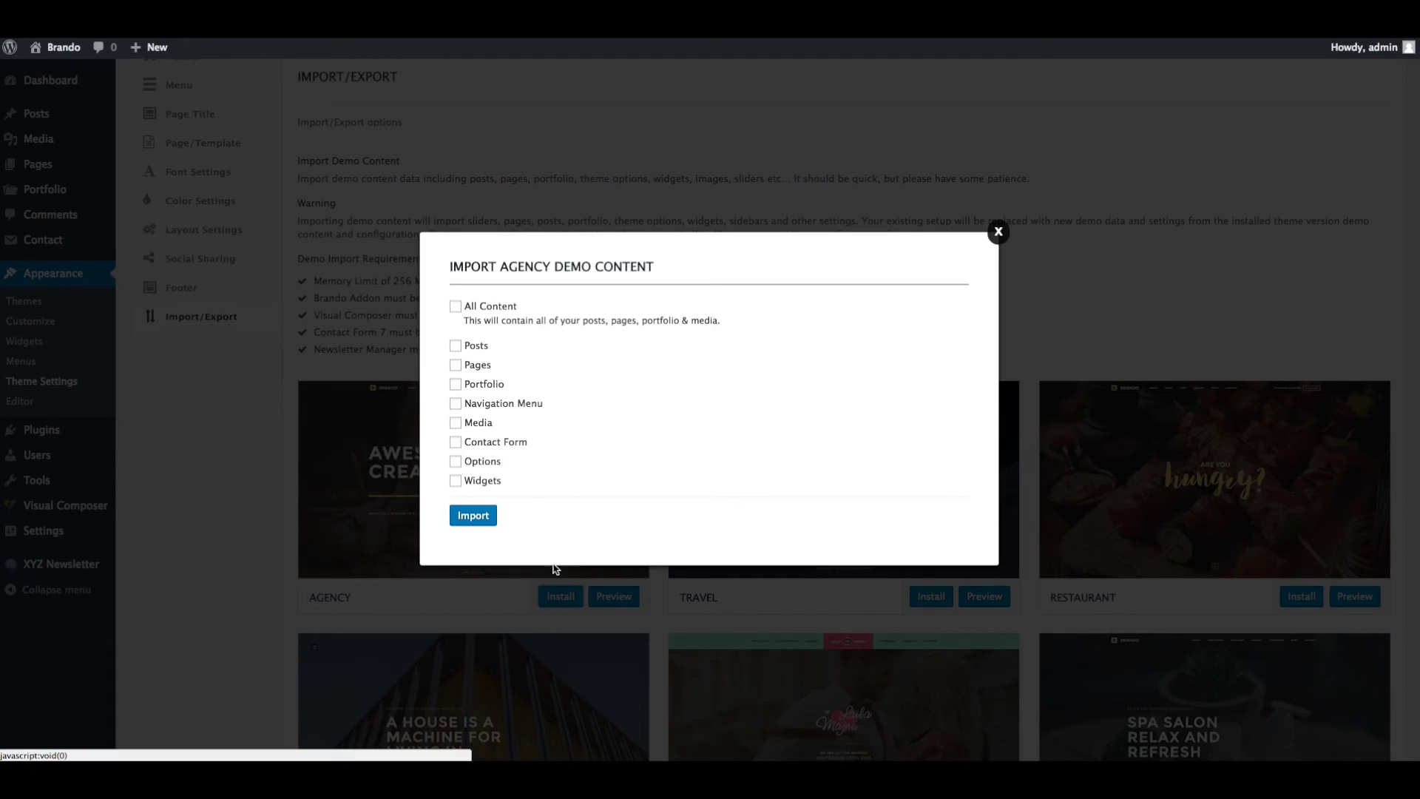
Step: Import the Agency demo with All Content selected, confirming replacement of existing data
left_click(457, 307)
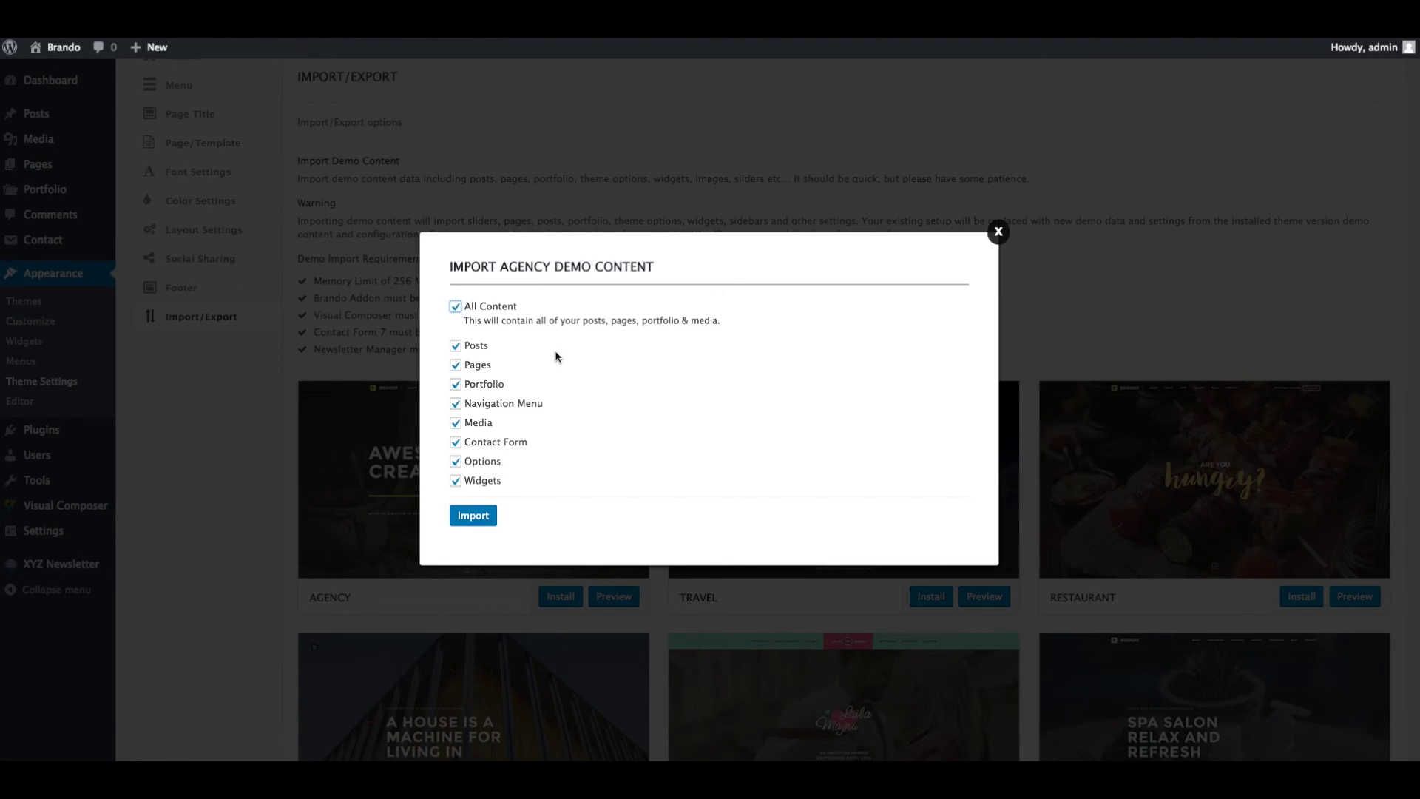
left_click(471, 514)
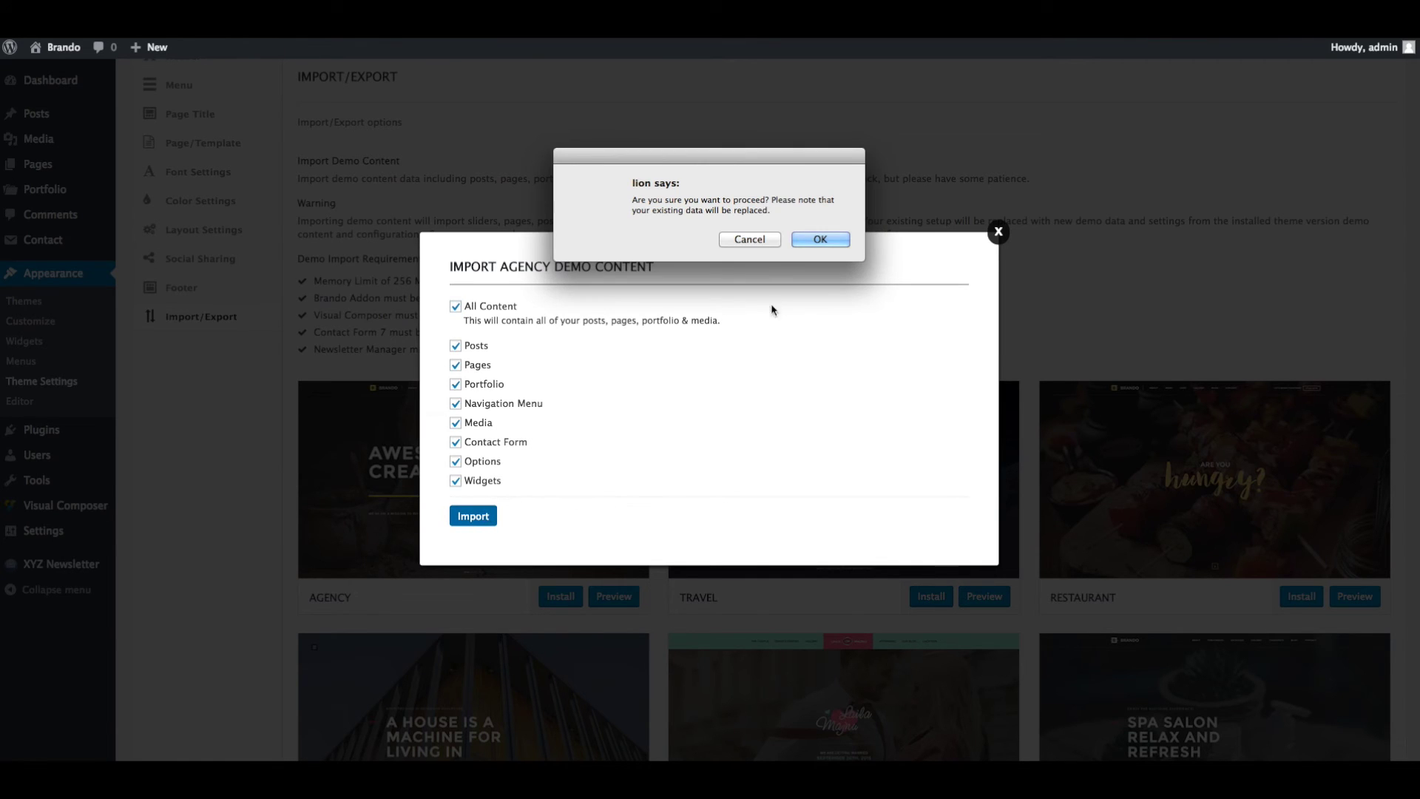
left_click(820, 239)
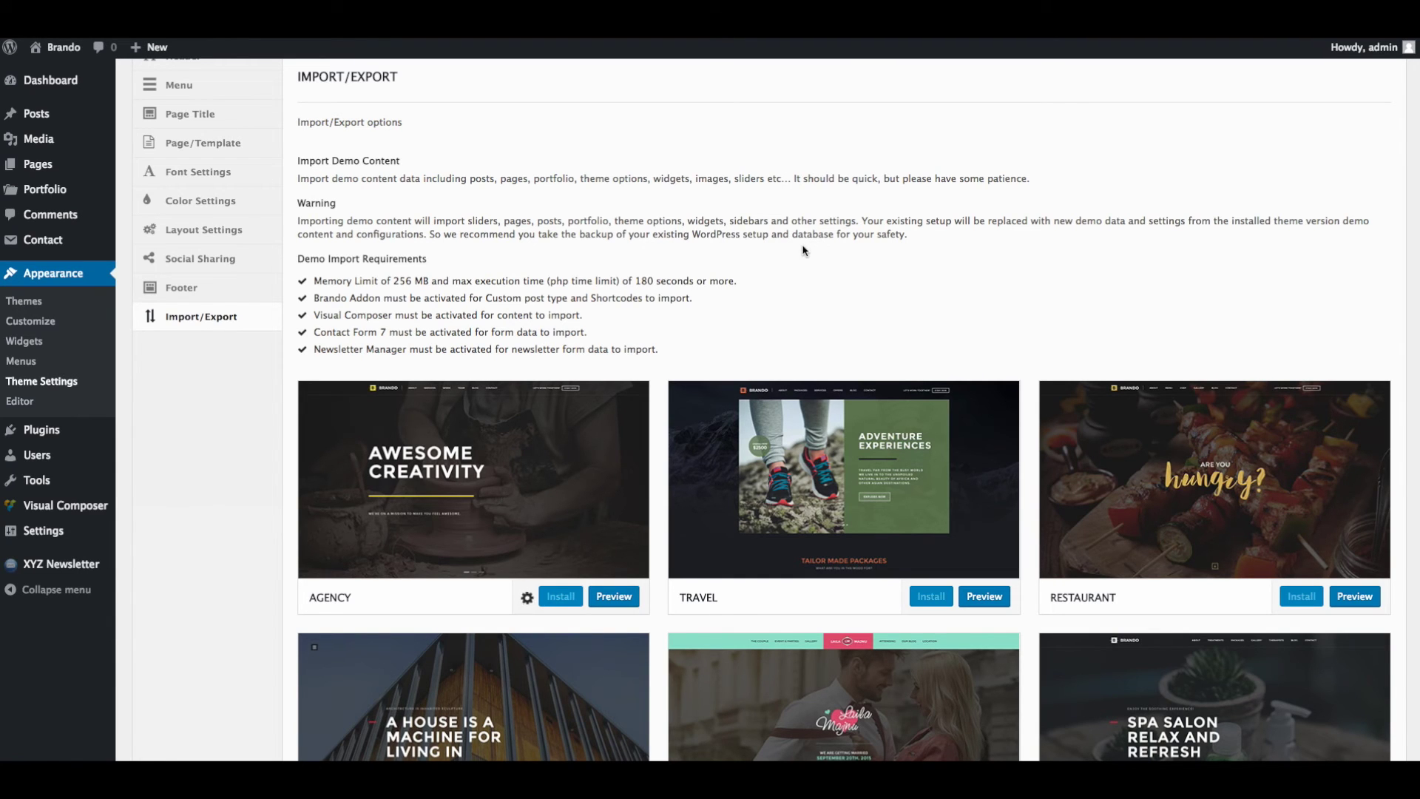
scroll(803, 250, "down", 10)
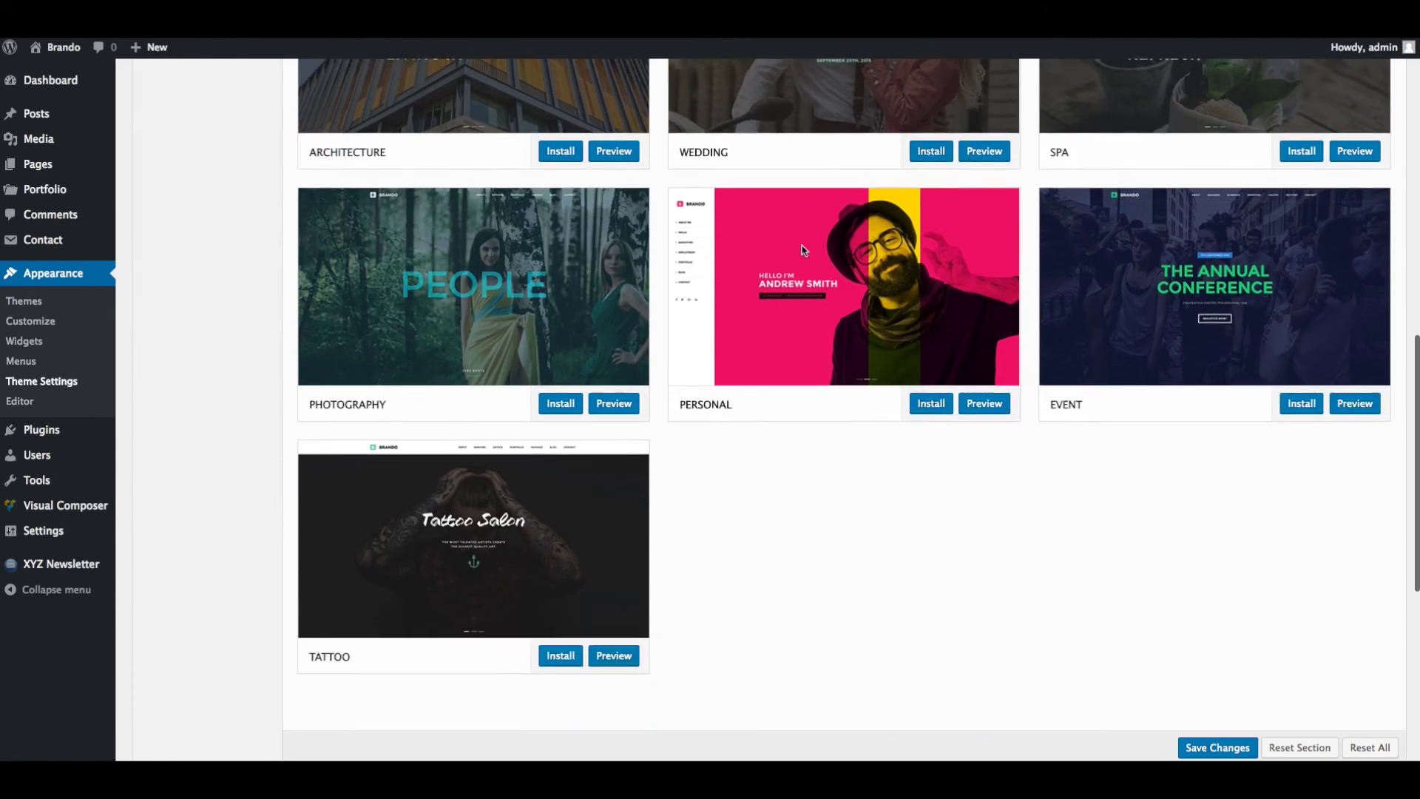
scroll(803, 249, "down", 5)
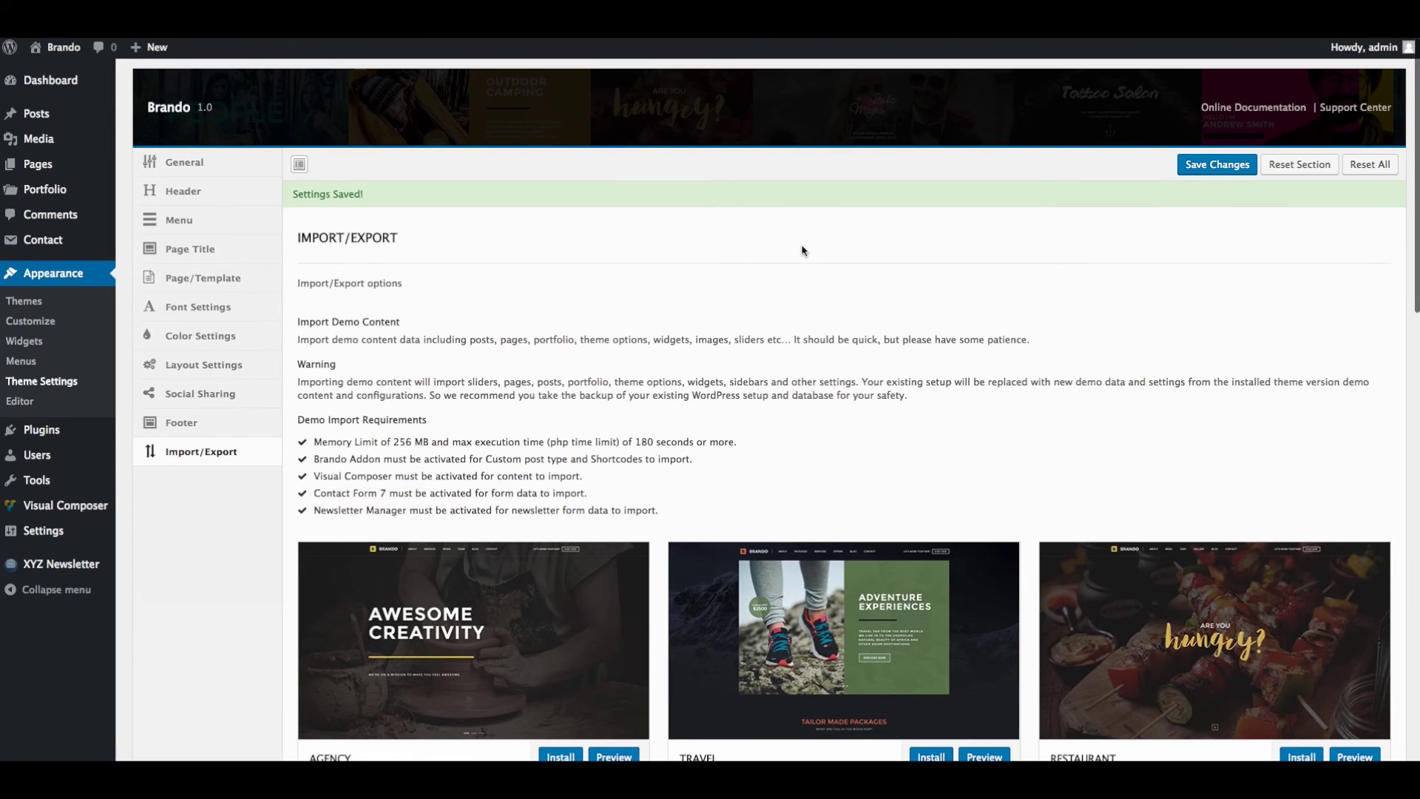
scroll(803, 250, "down", 15)
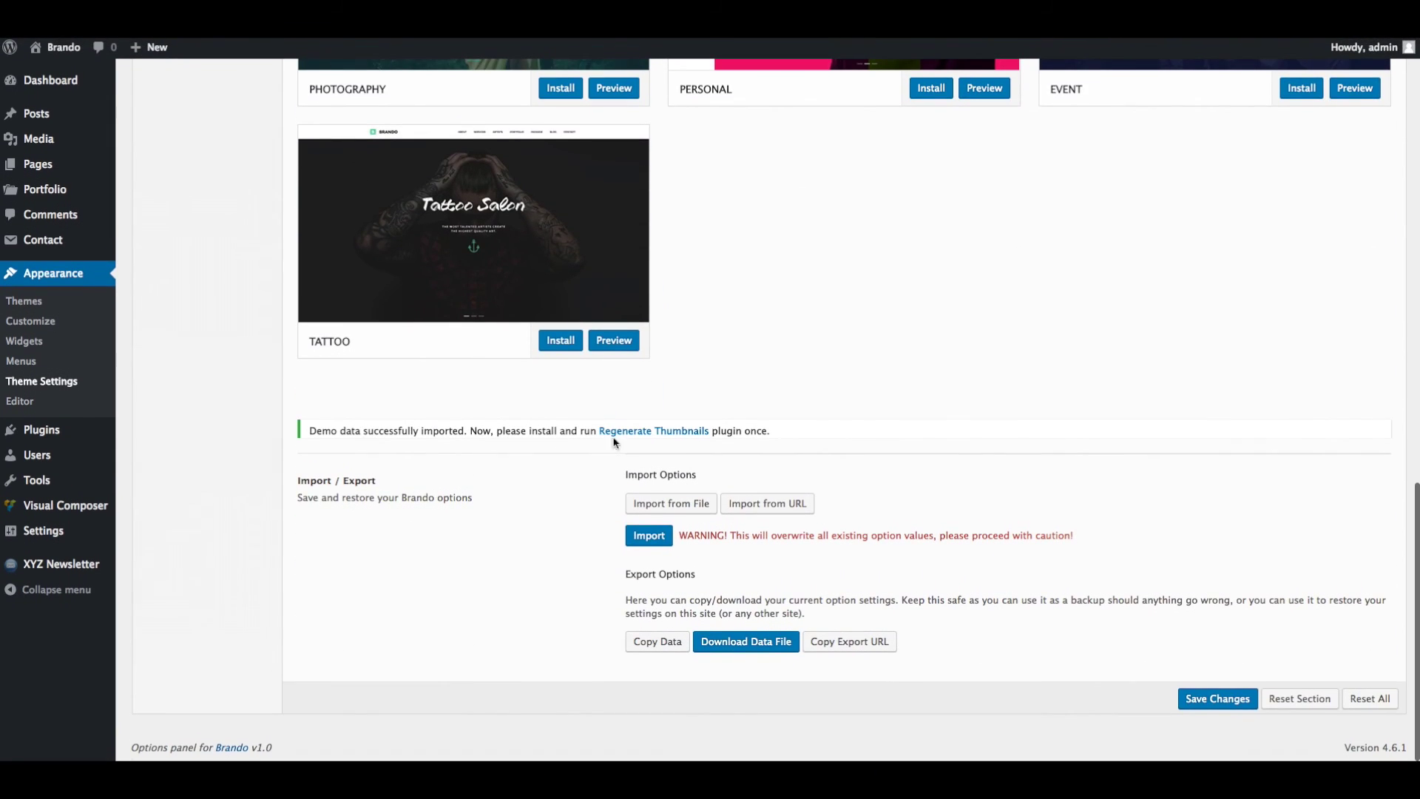
mouse_move(55, 47)
left_click(41, 75)
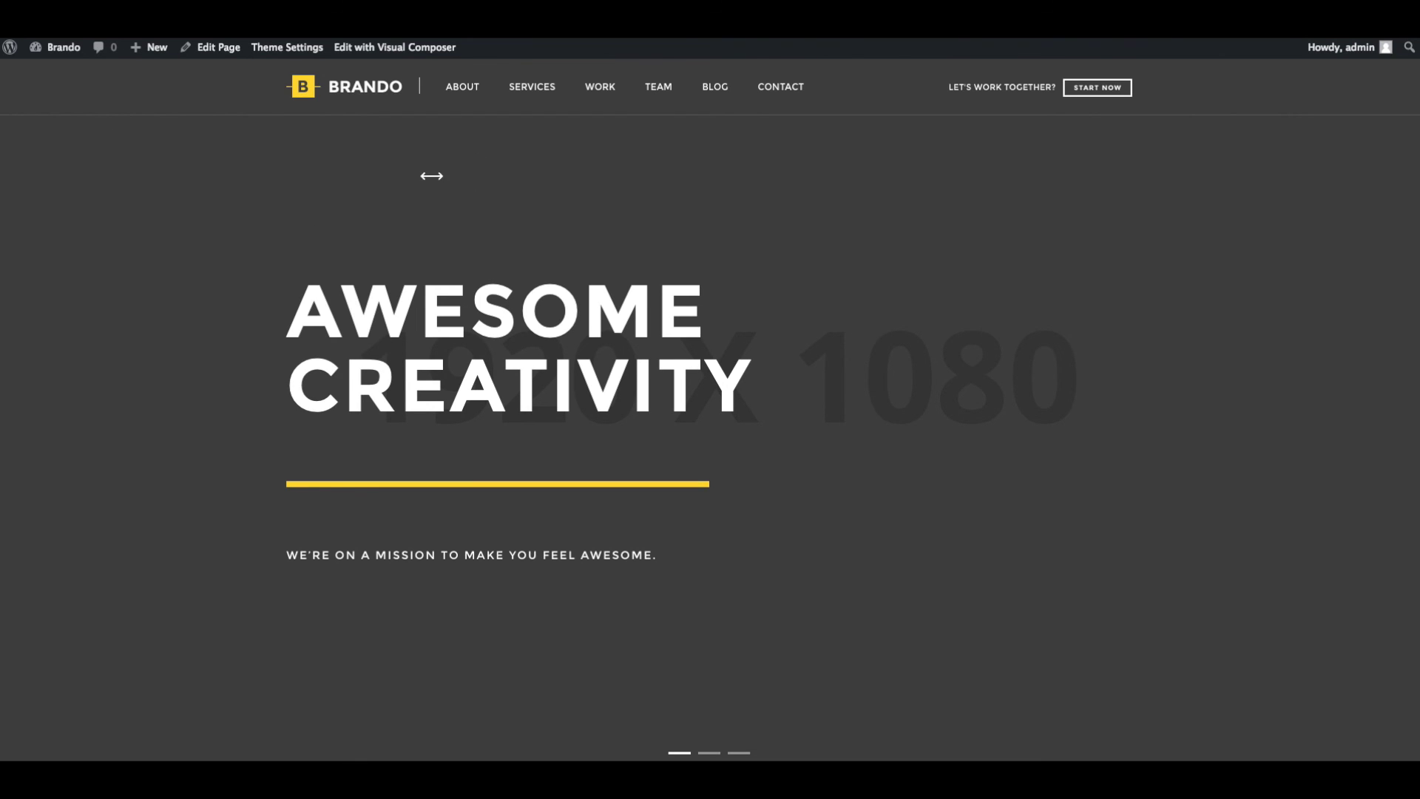
Step: Jump through About, Services, Work, Team and Blog, ending at How To Find Us
left_click(466, 86)
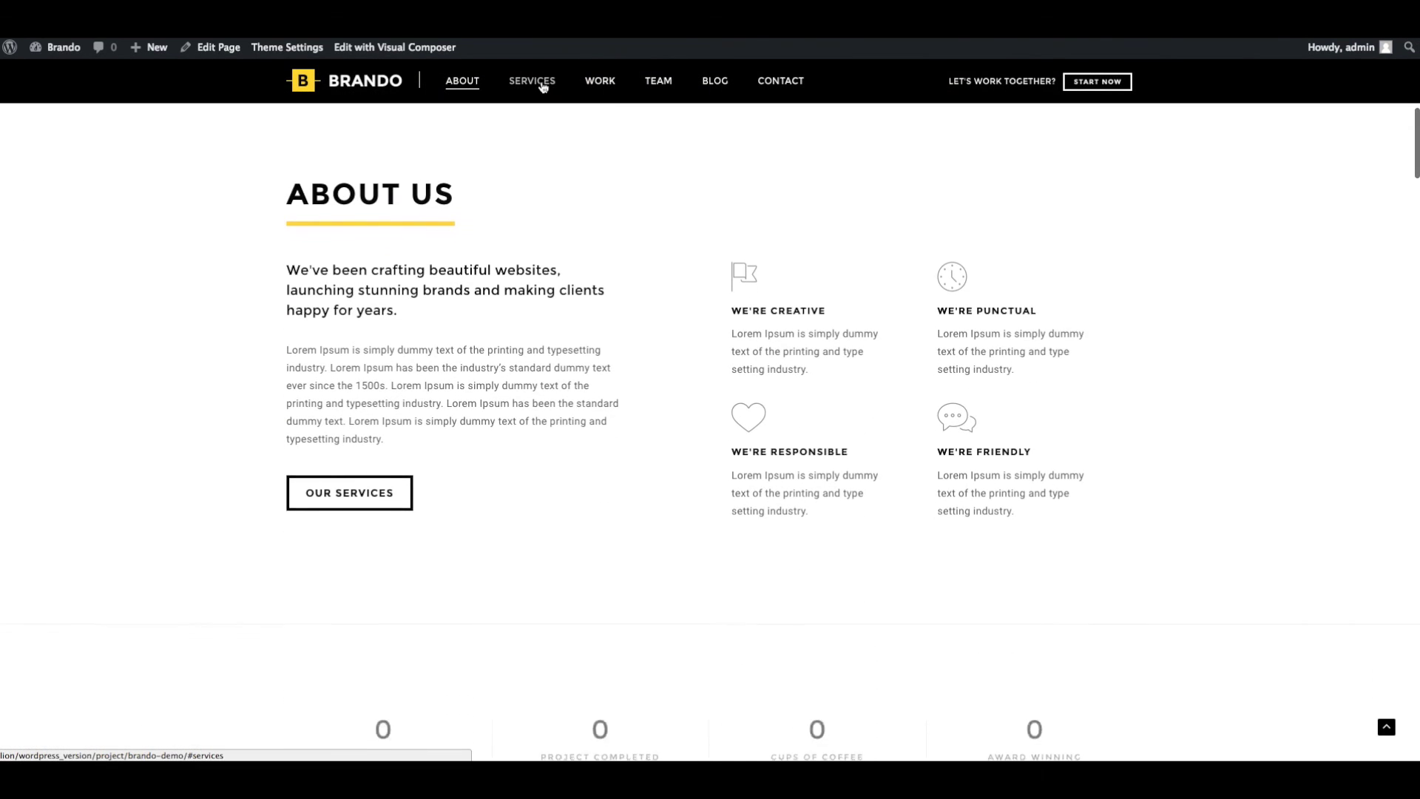
left_click(541, 83)
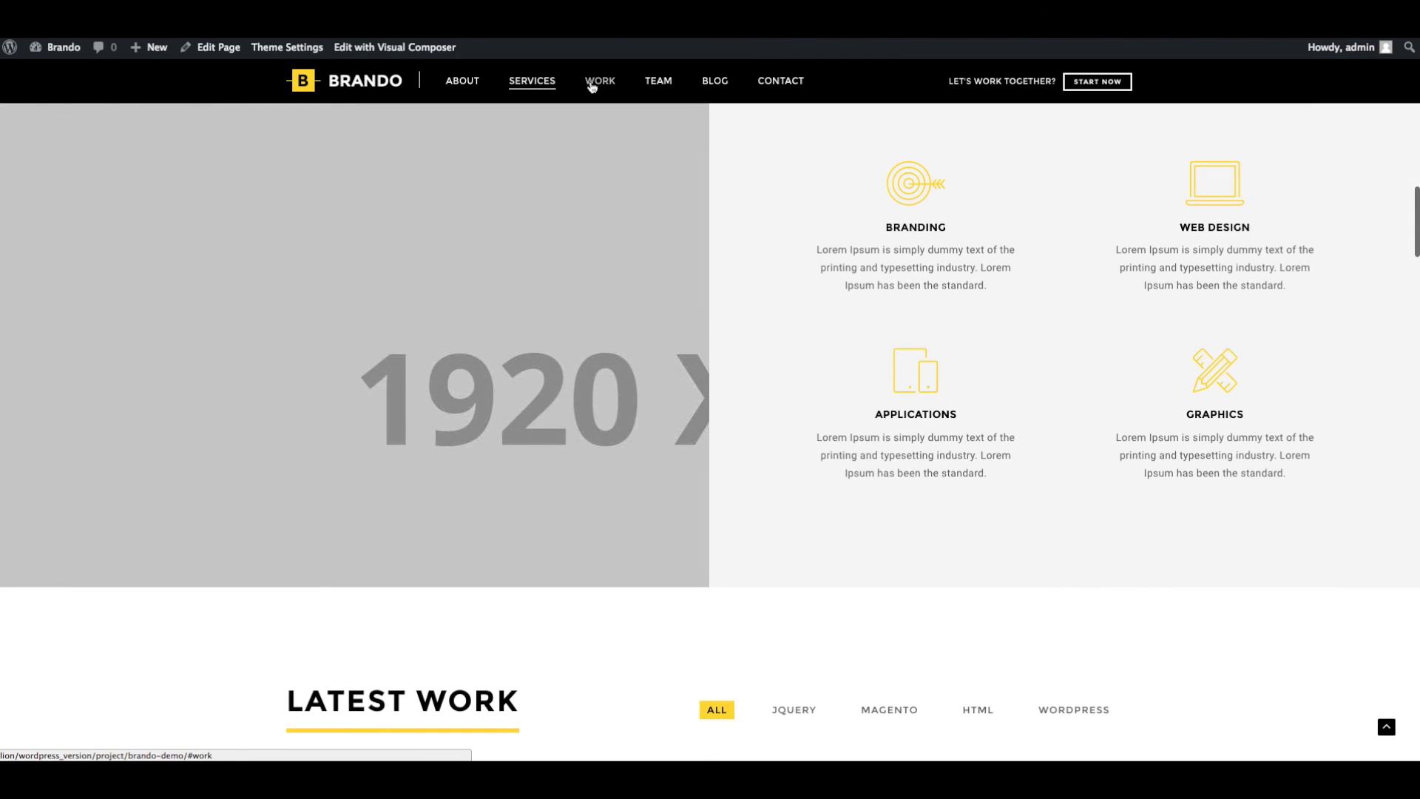
left_click(592, 87)
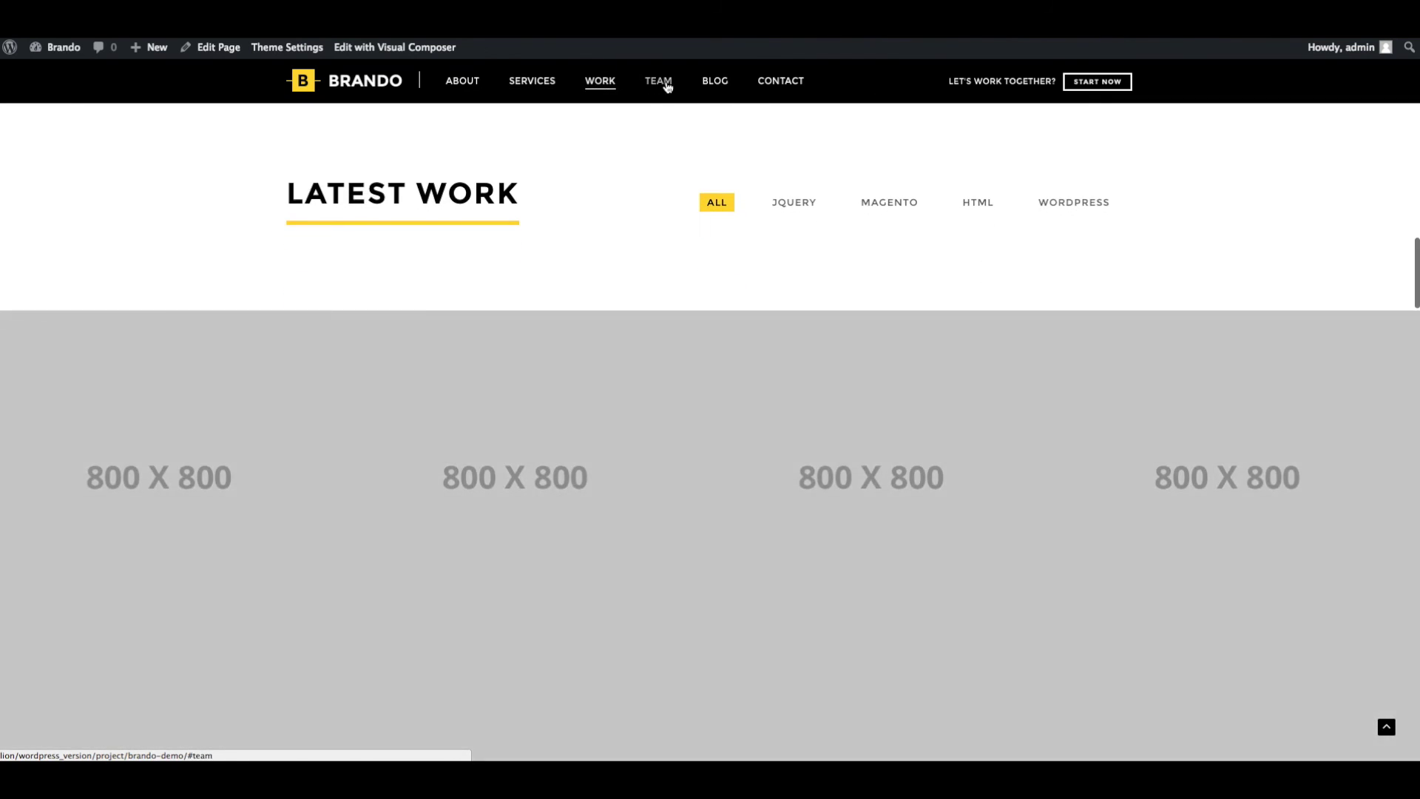
left_click(665, 86)
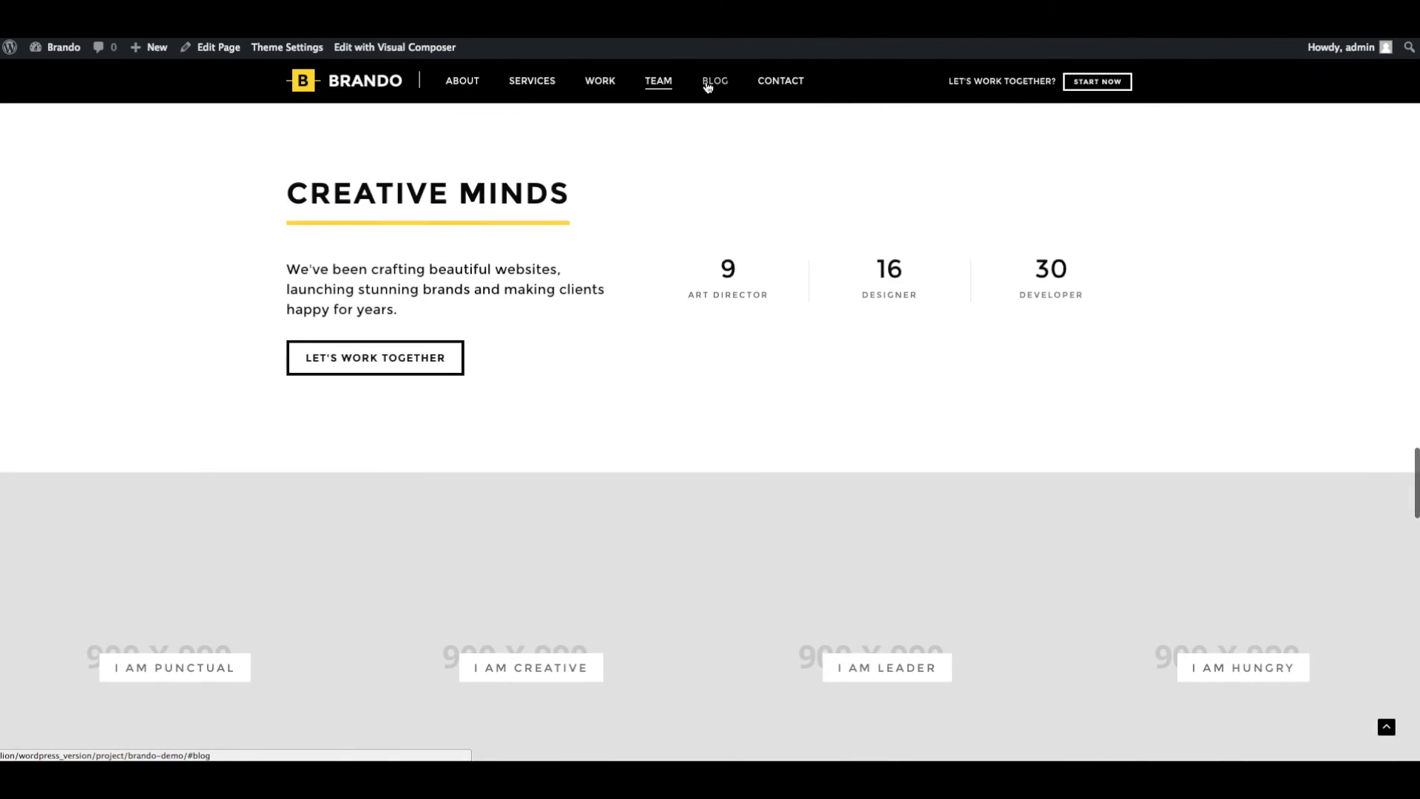
left_click(708, 86)
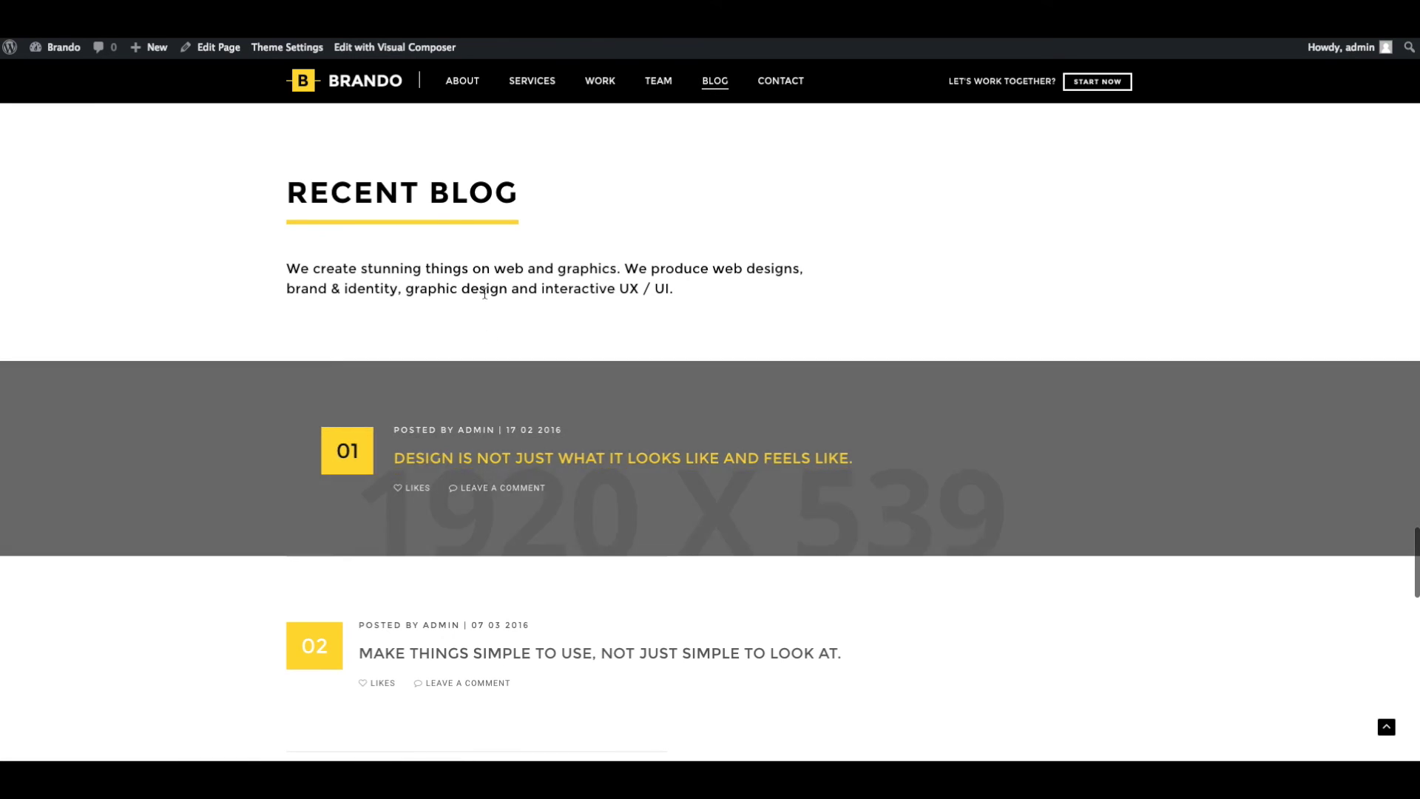
scroll(539, 235, "up", 10)
left_click(798, 88)
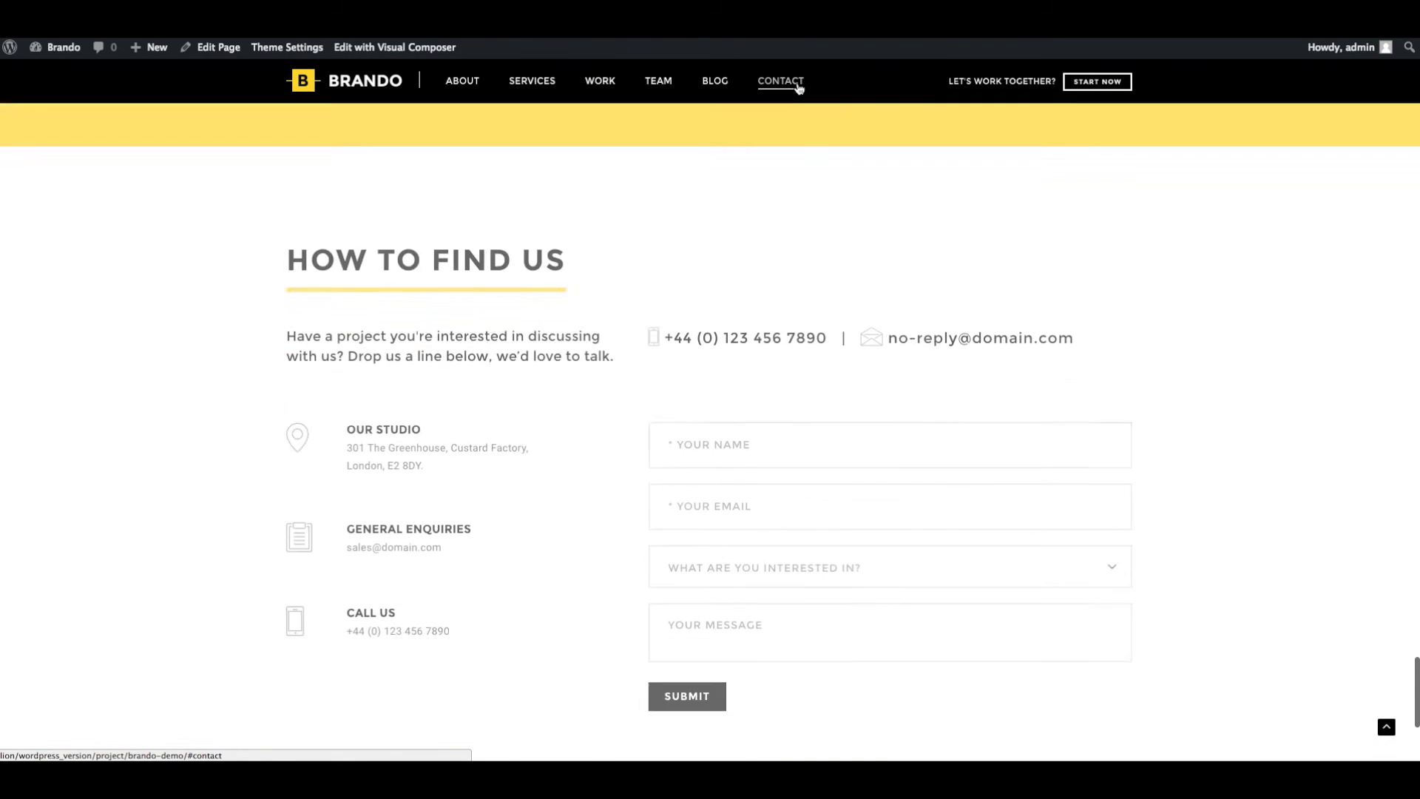